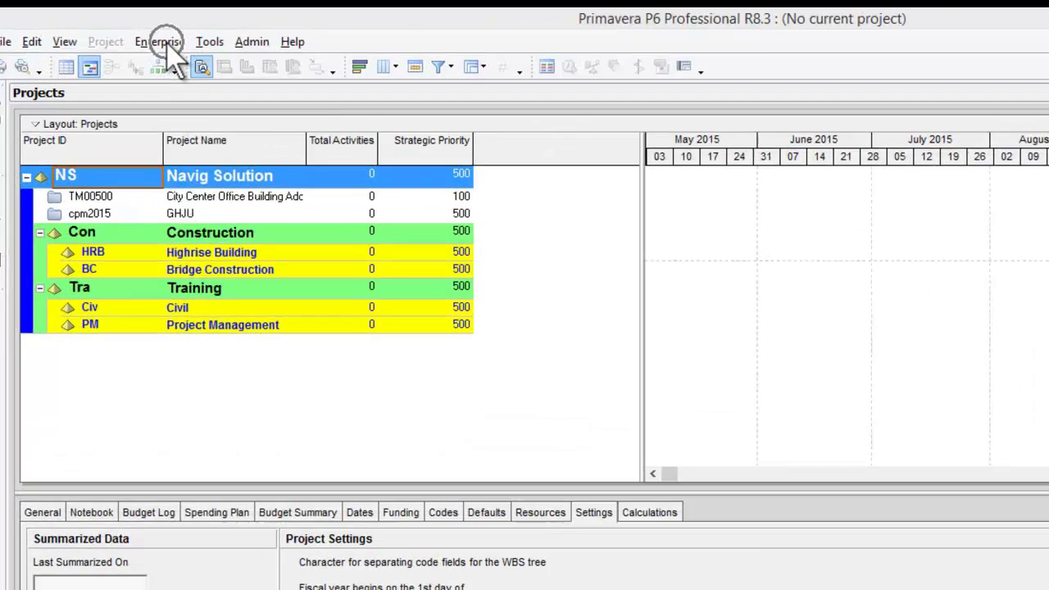
Open the Enterprise Calendars manager and switch from Resource to the Global calendar list
left_click(123, 36)
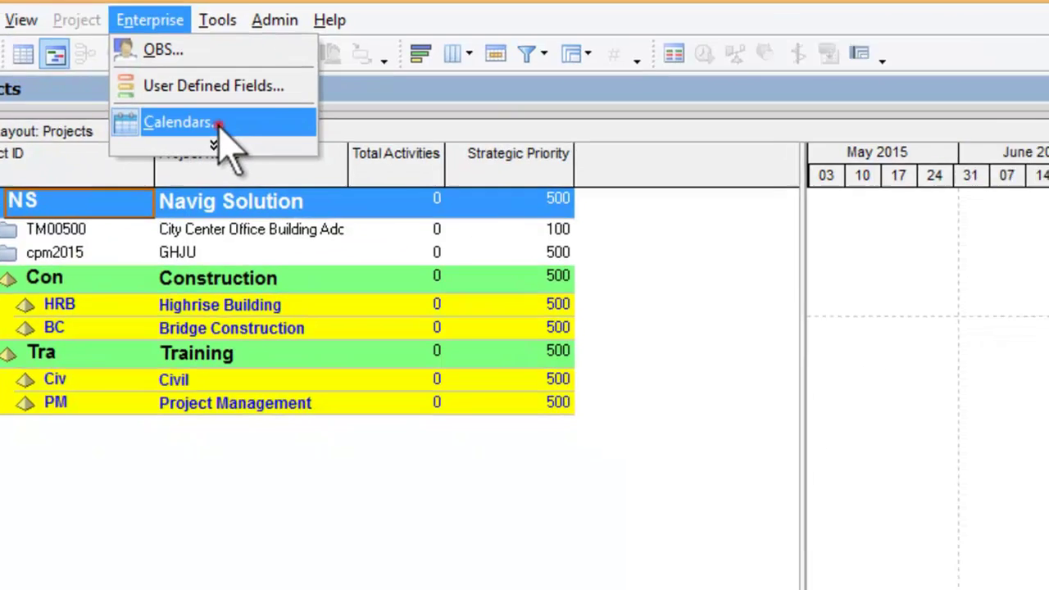
left_click(277, 158)
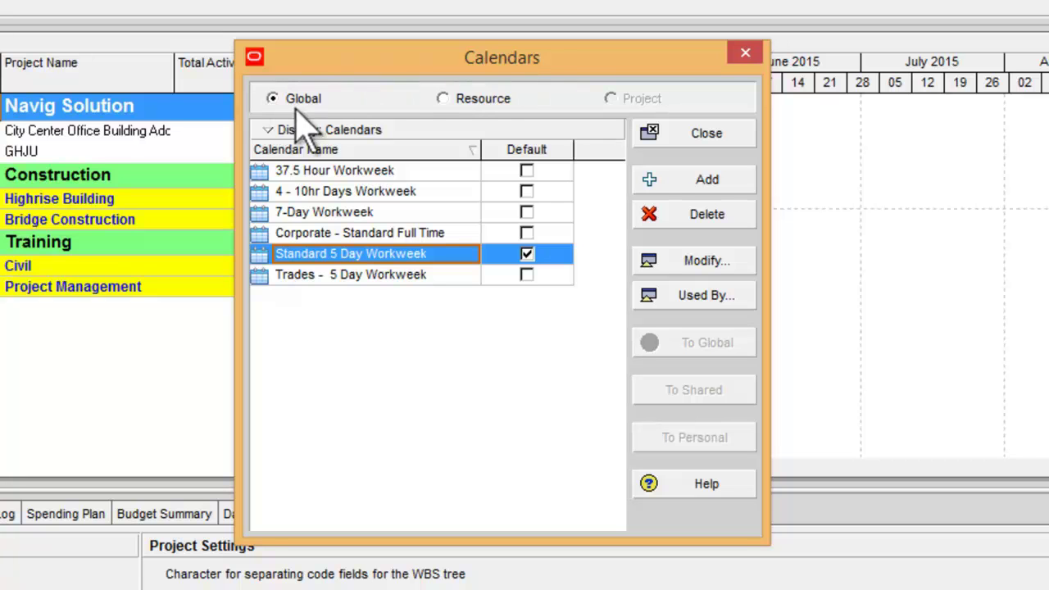
left_click(444, 100)
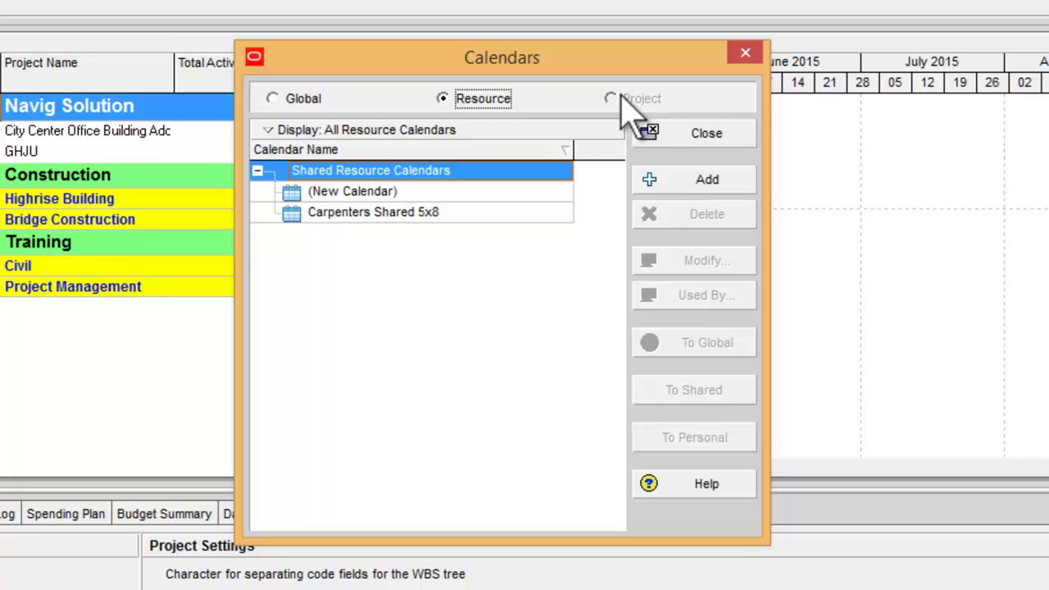
left_click(287, 99)
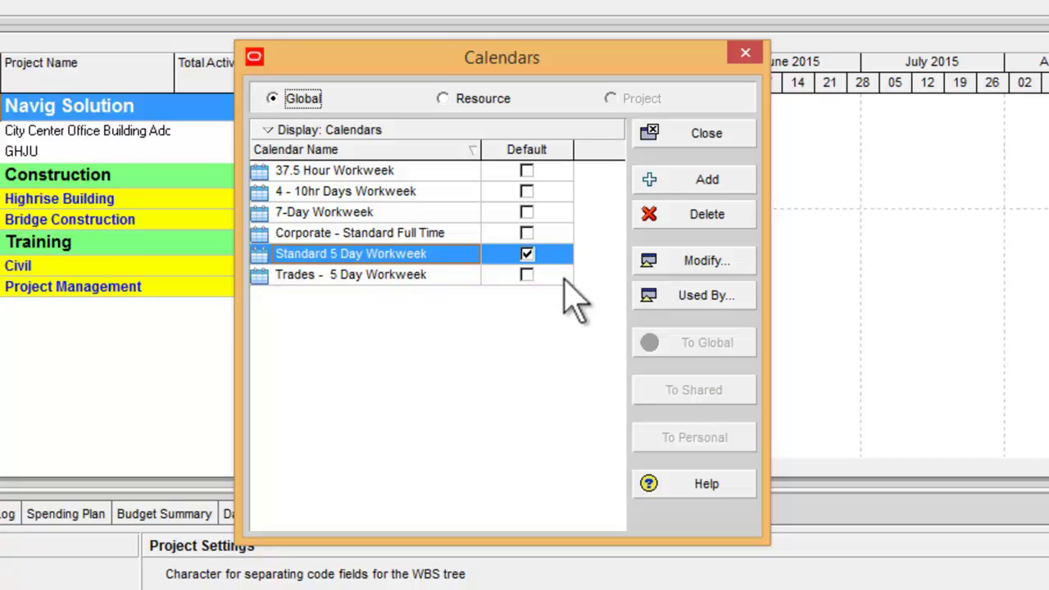
Create a new global calendar copied from Standard 5 Day Workweek
left_click(690, 177)
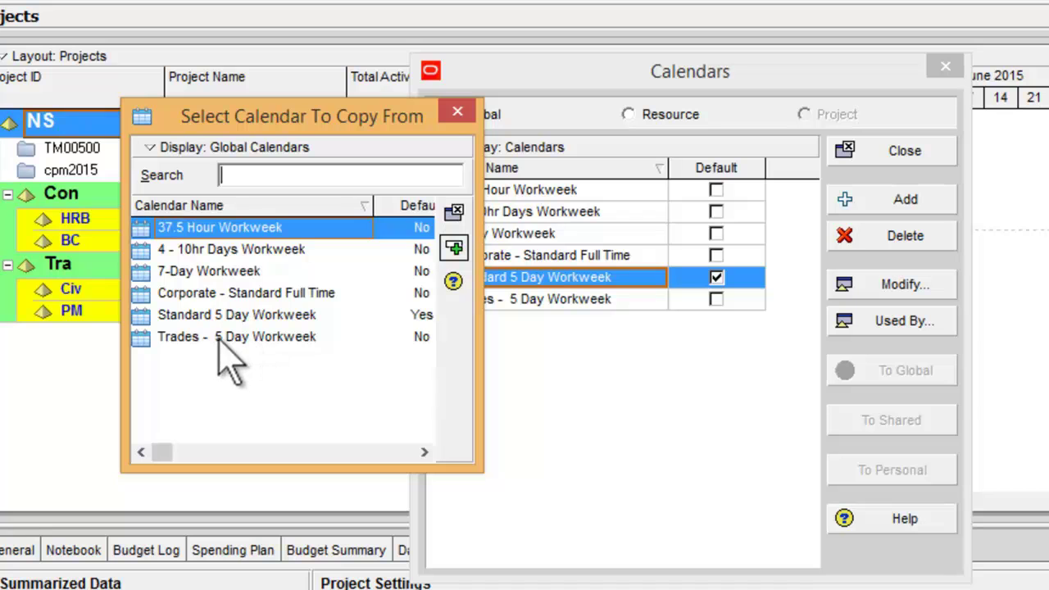
left_click(207, 315)
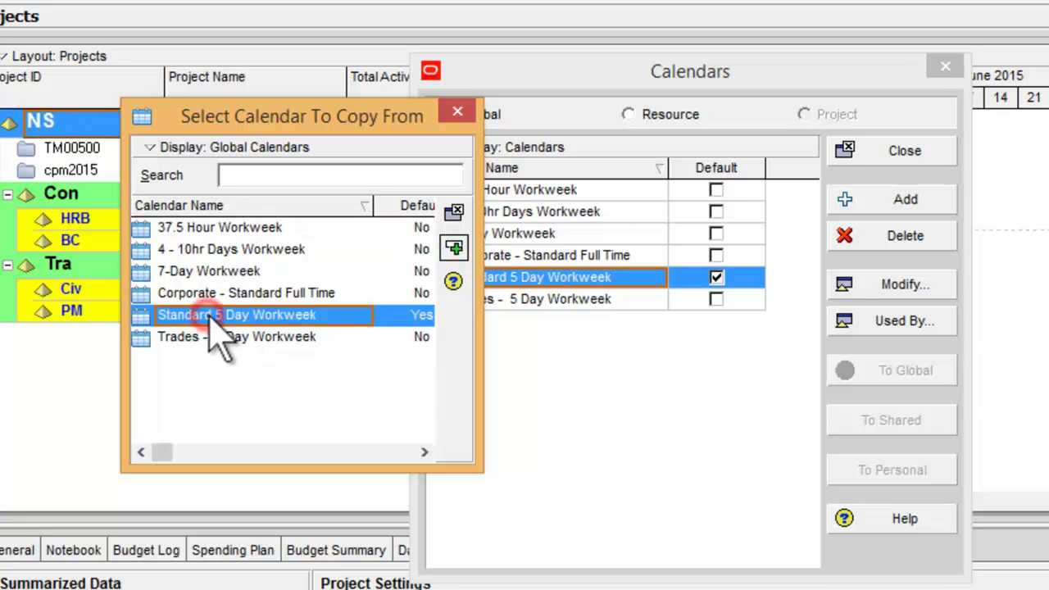
left_click(456, 248)
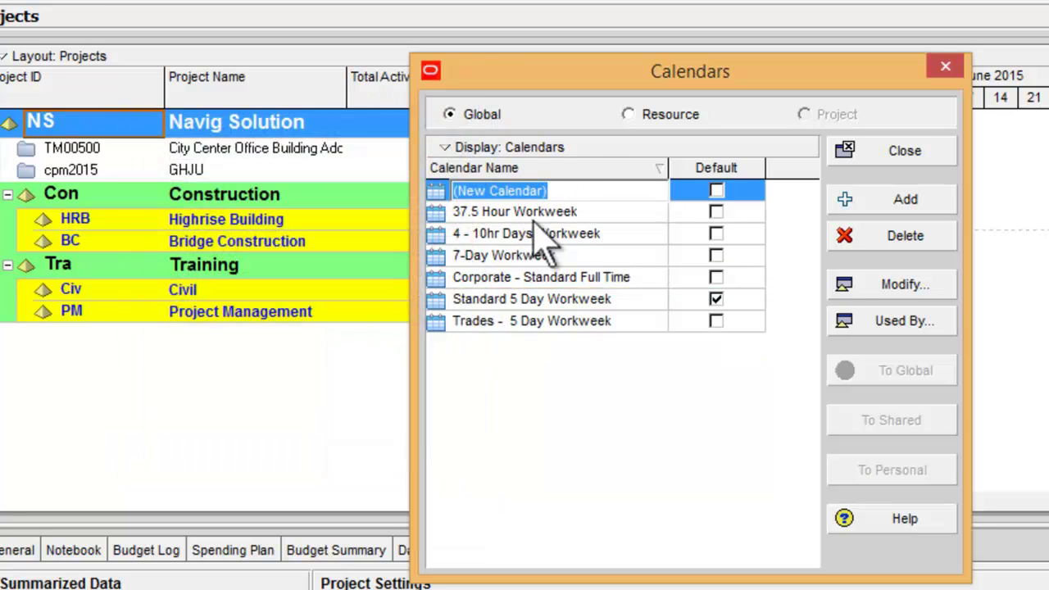
Name it 'project renovation of residential calendar' and make it the default calendar
left_click(566, 180)
type("project renovatio")
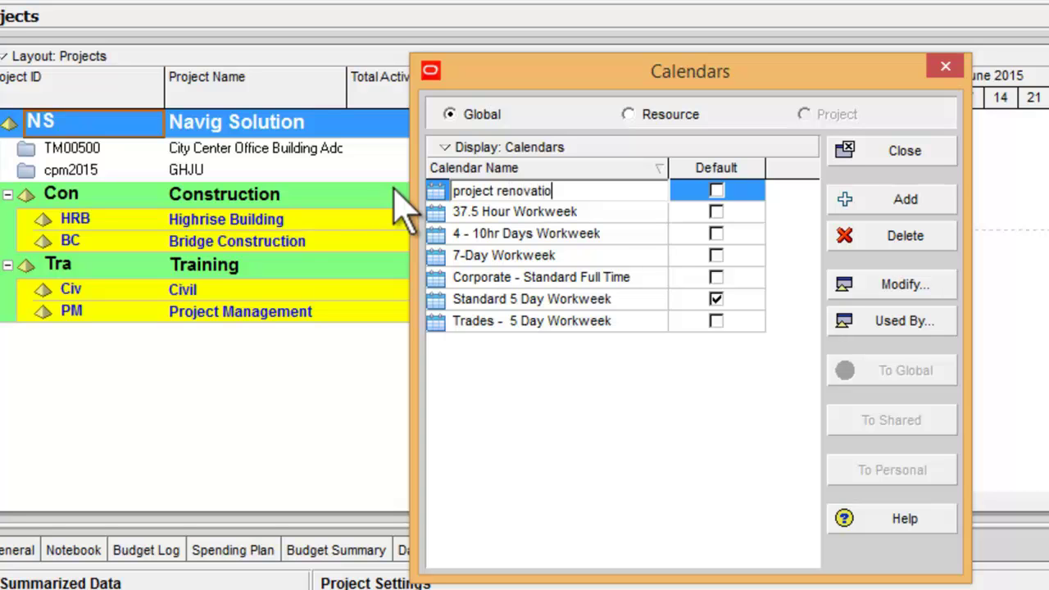
type("n of residential calendar")
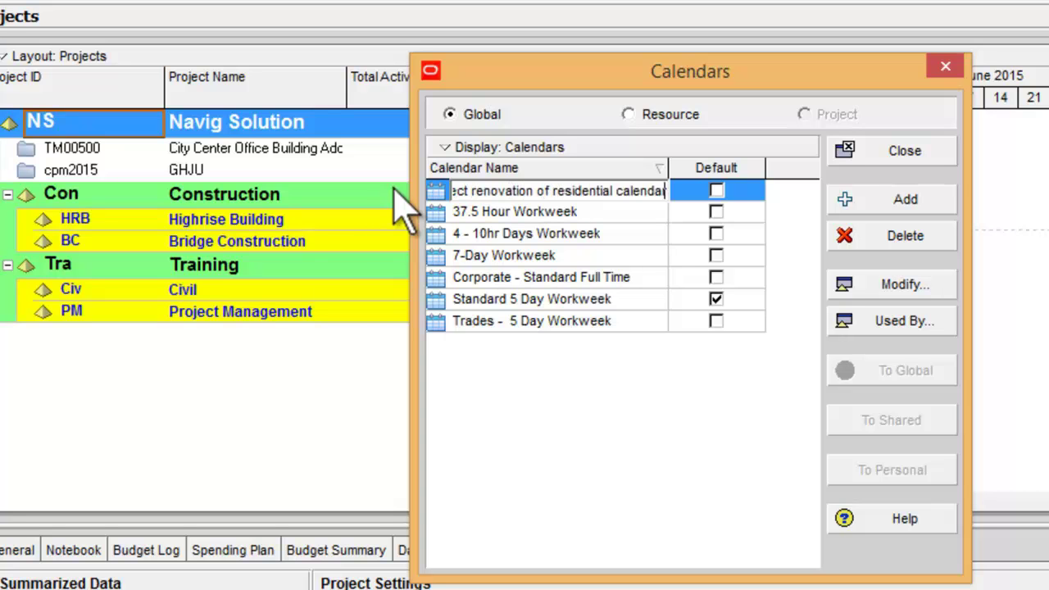
key("Return")
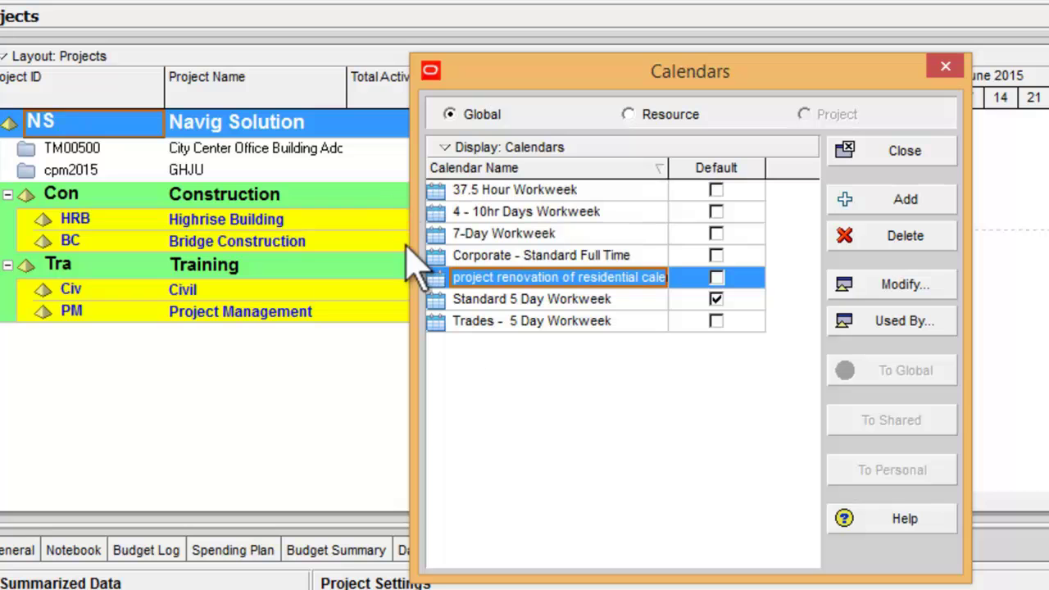
left_click(717, 279)
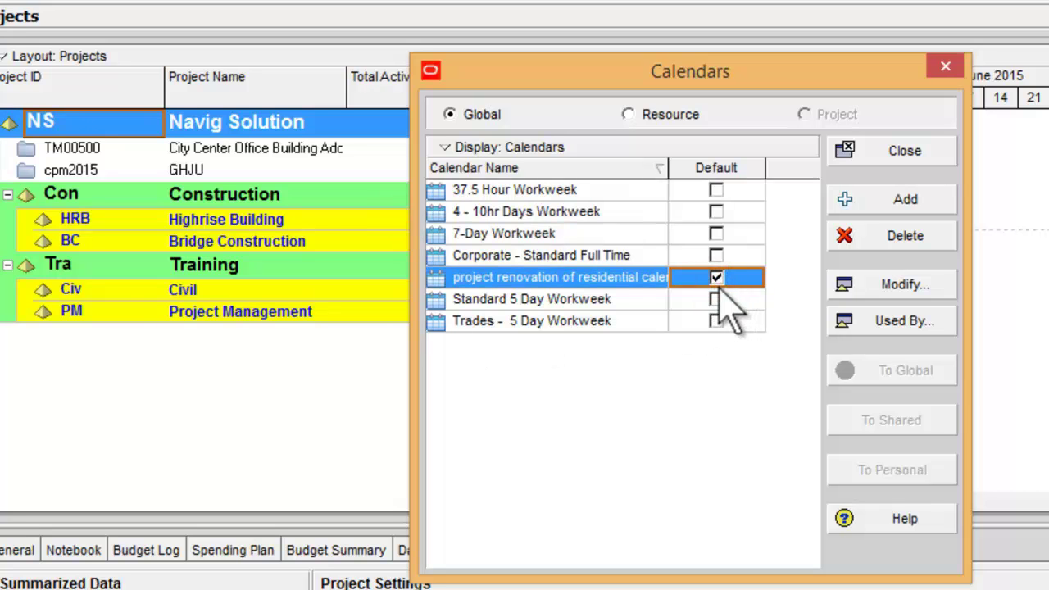
Open the renovation calendar for editing, check total hours for 6 and 9 May, then return to detailed hours
left_click(894, 283)
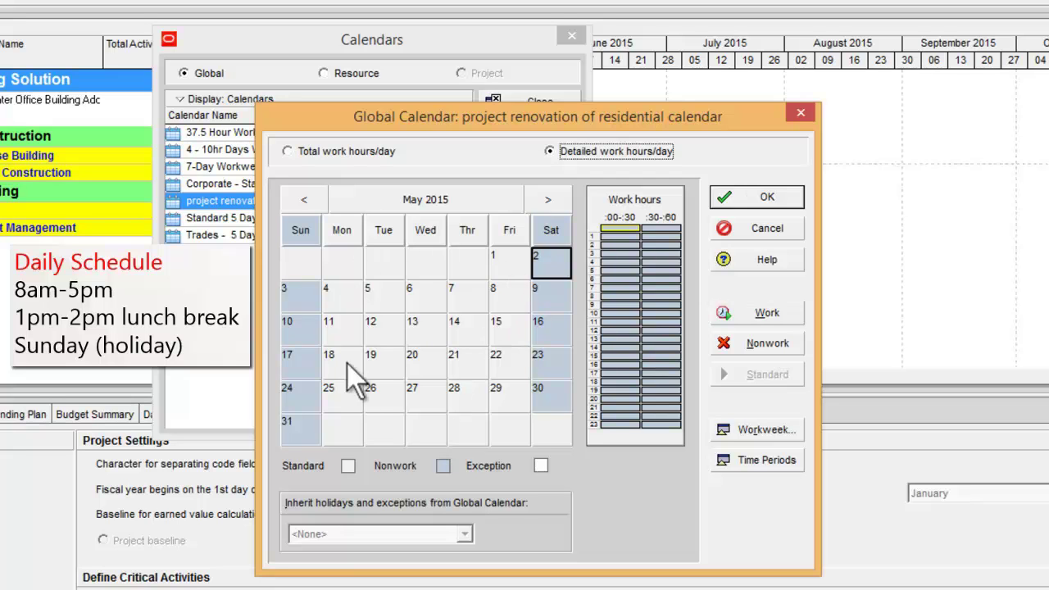
left_click(418, 299)
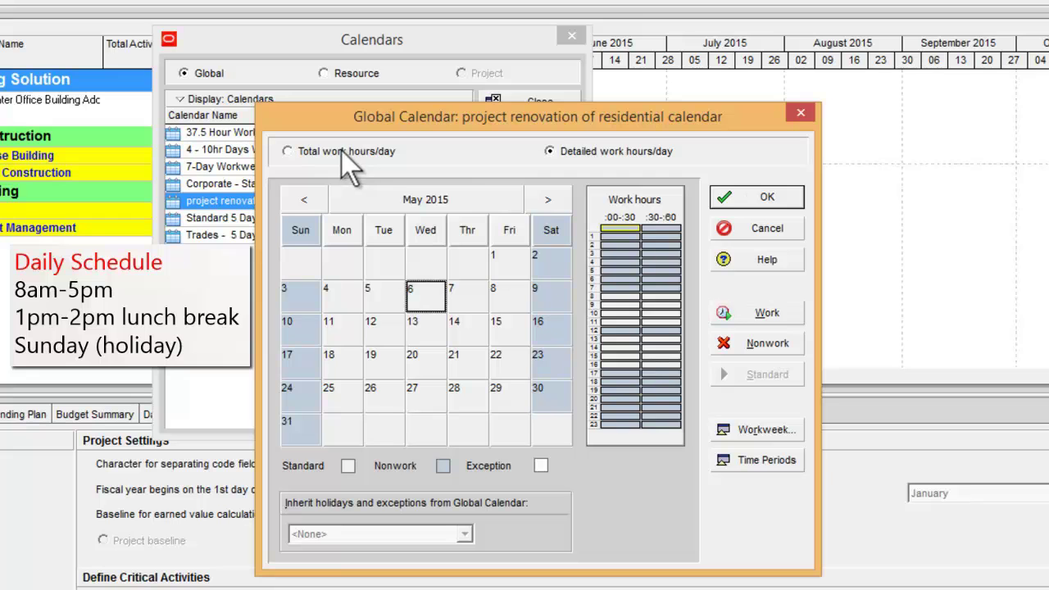
left_click(305, 153)
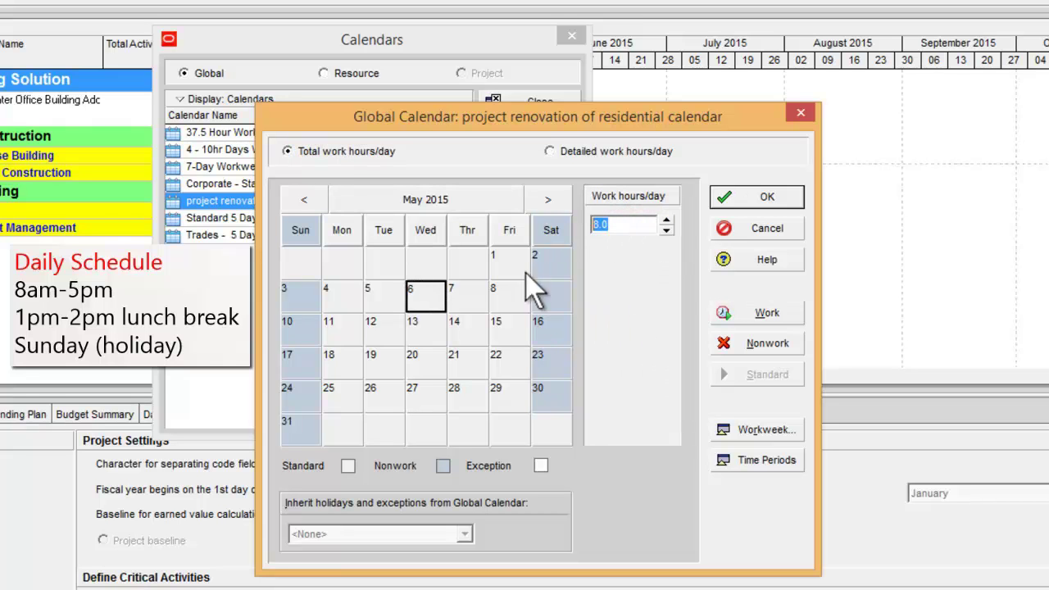
double_click(607, 225)
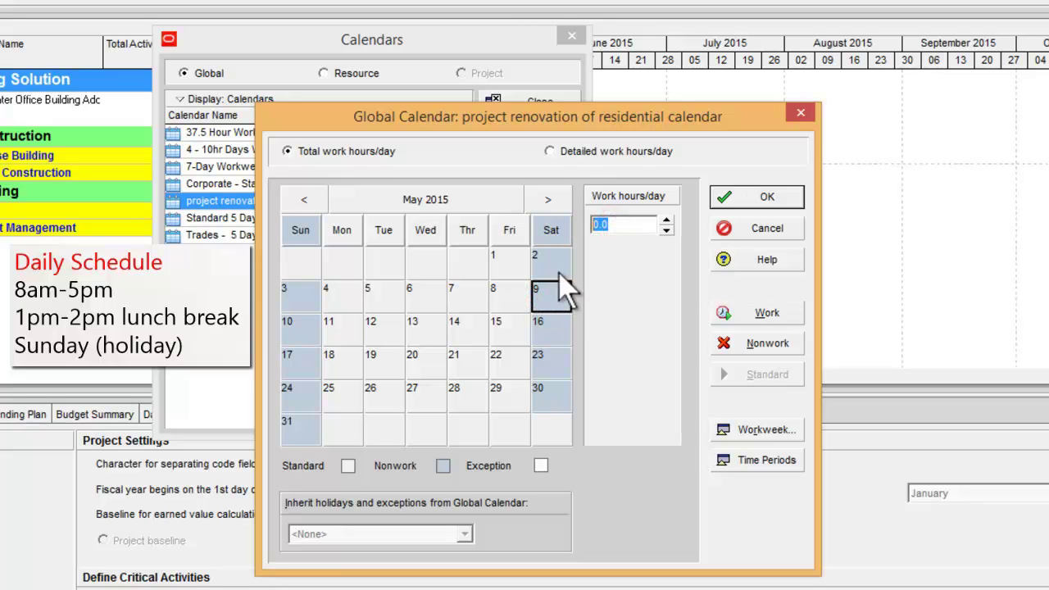
left_click(564, 155)
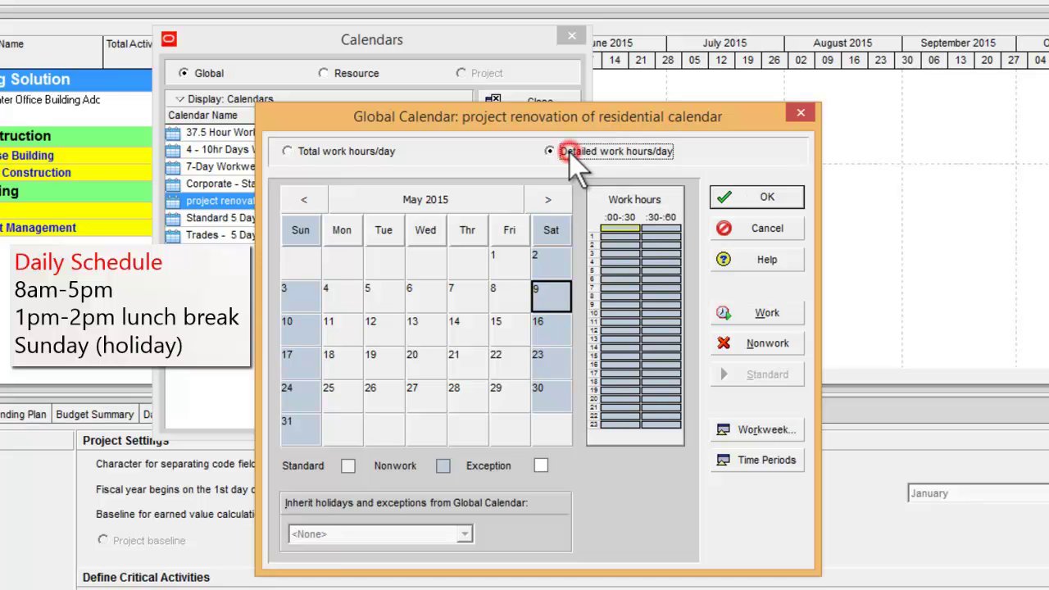
In the standard workweek, make Monday–Saturday work 8am–5pm with the 1pm hour nonworking
left_click(771, 431)
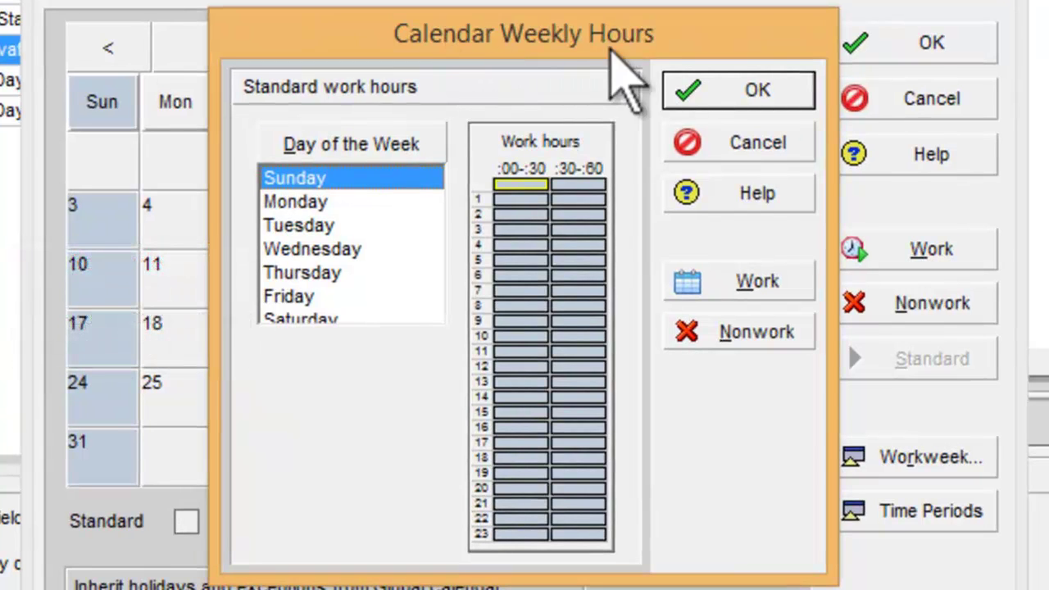
left_click(293, 201)
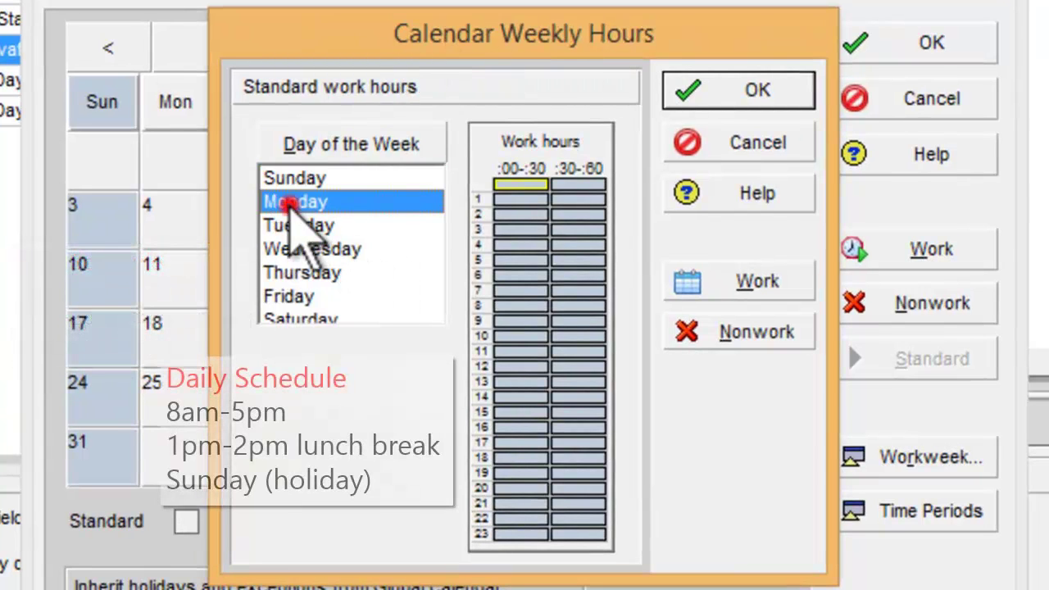
left_click(300, 226, "shift")
left_click_drag(291, 246, 300, 335)
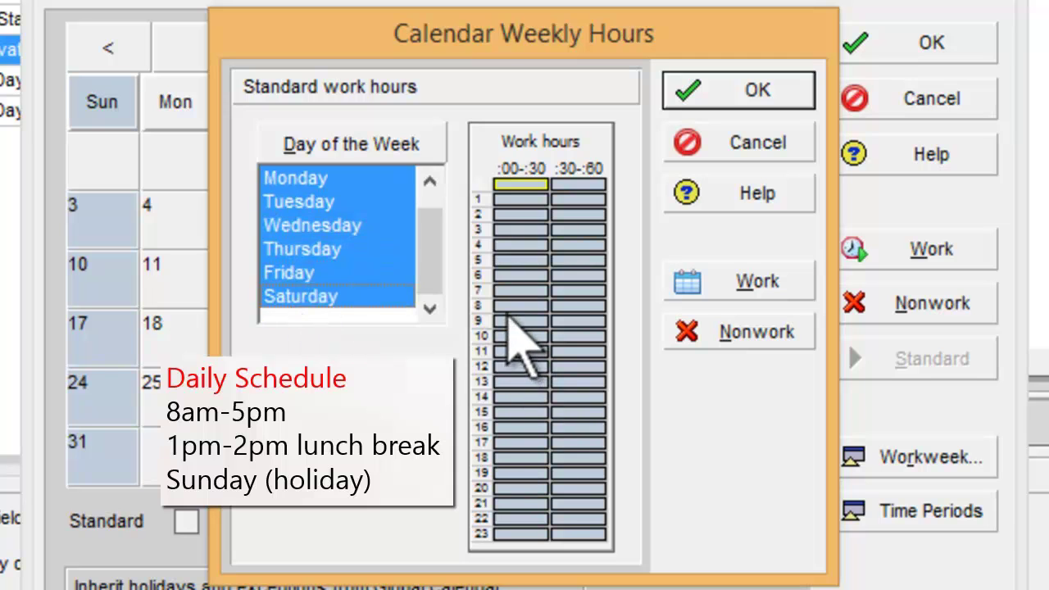
left_click_drag(508, 307, 586, 428)
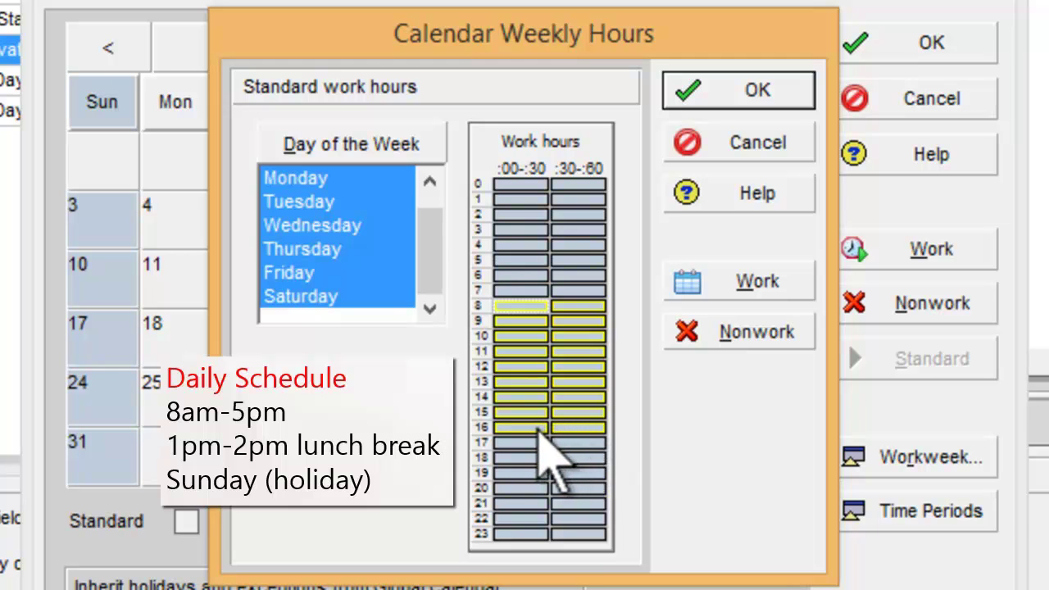
left_click(729, 277)
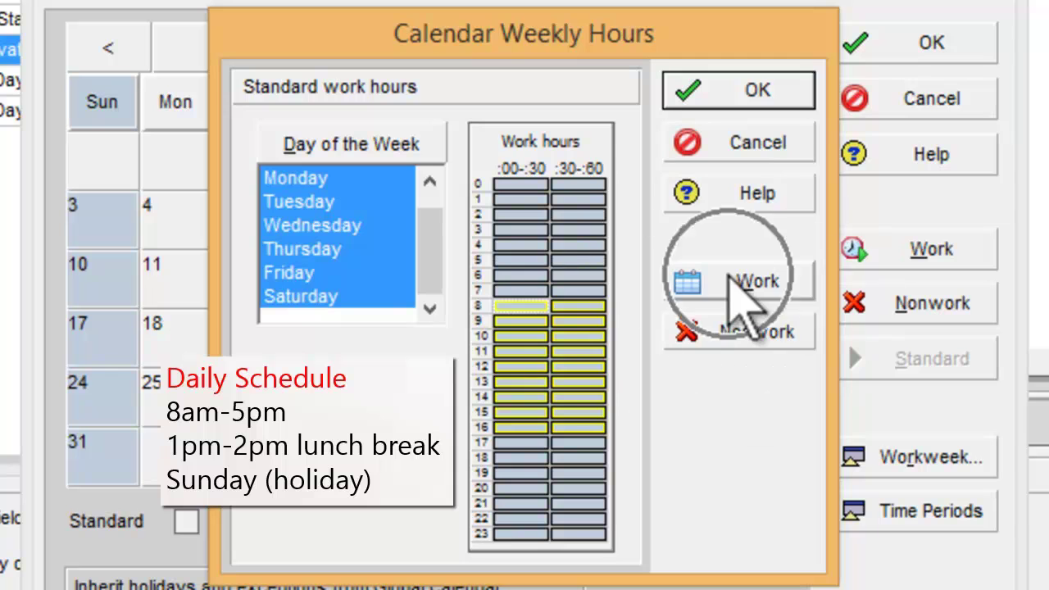
left_click(730, 277)
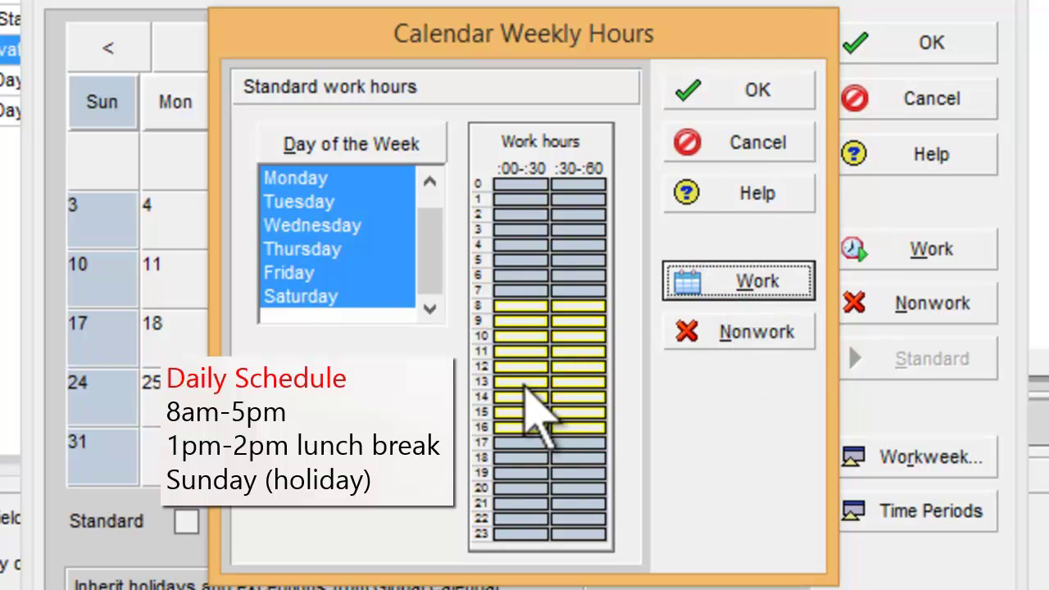
left_click_drag(524, 385, 574, 386)
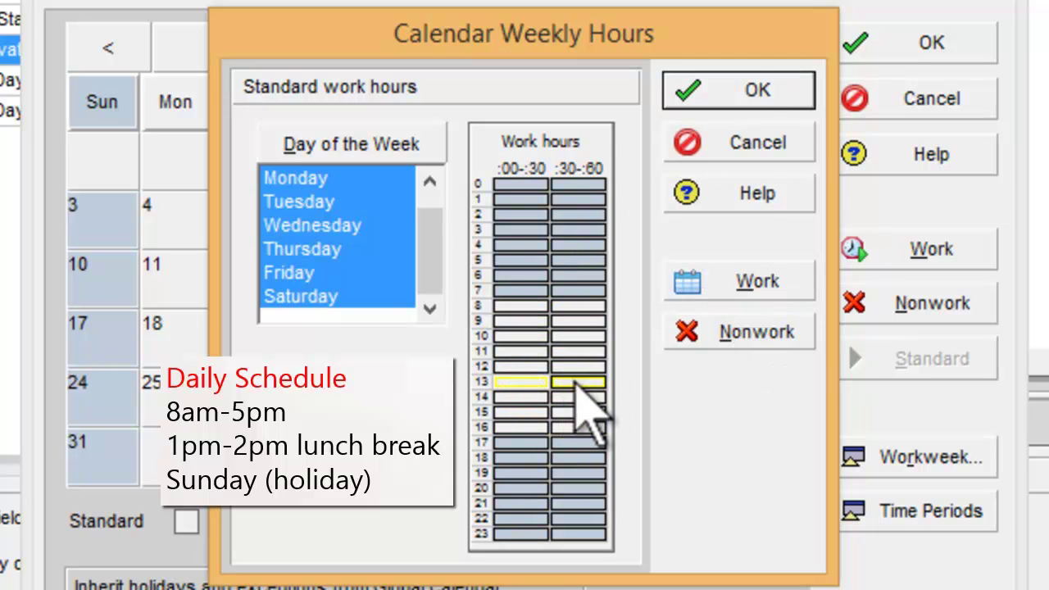
left_click(726, 330)
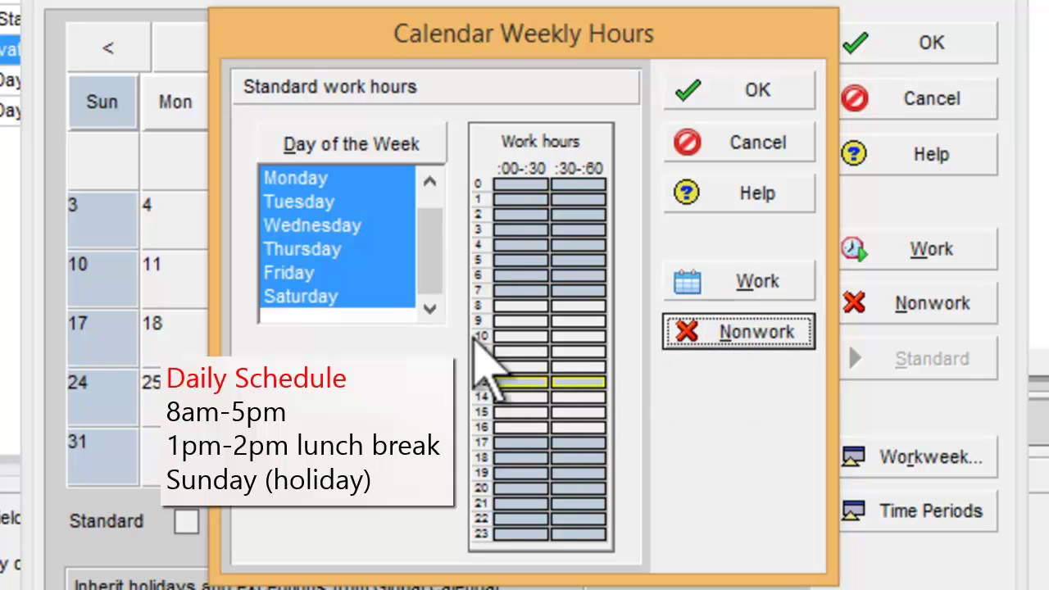
Make all of Sunday nonworking, apply the workweek, and confirm Tuesday 12 May shows 8.0 hours
left_click_drag(426, 264, 417, 206)
left_click(332, 178)
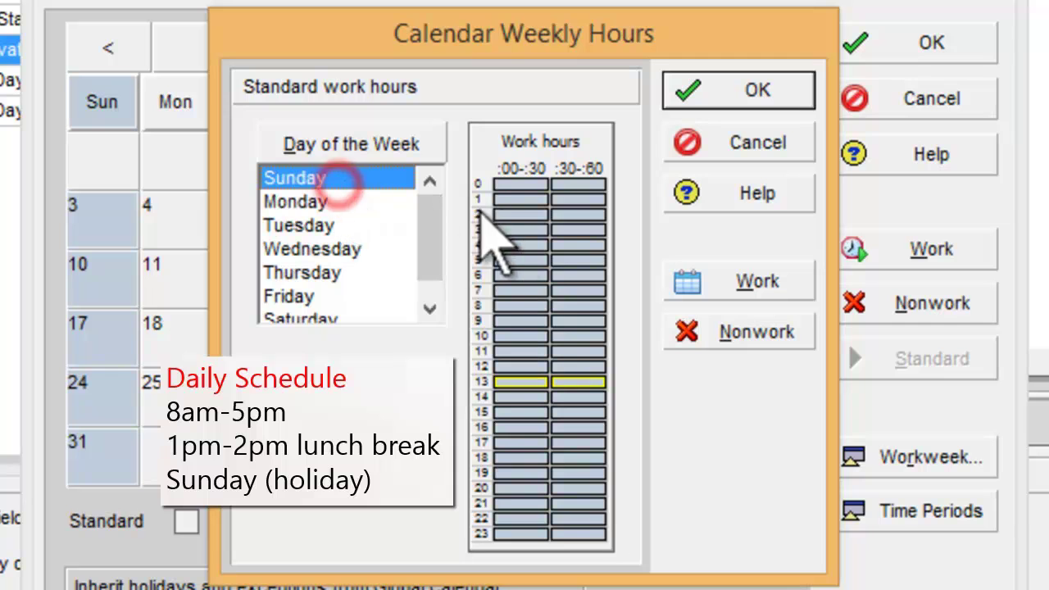
left_click_drag(510, 185, 580, 537)
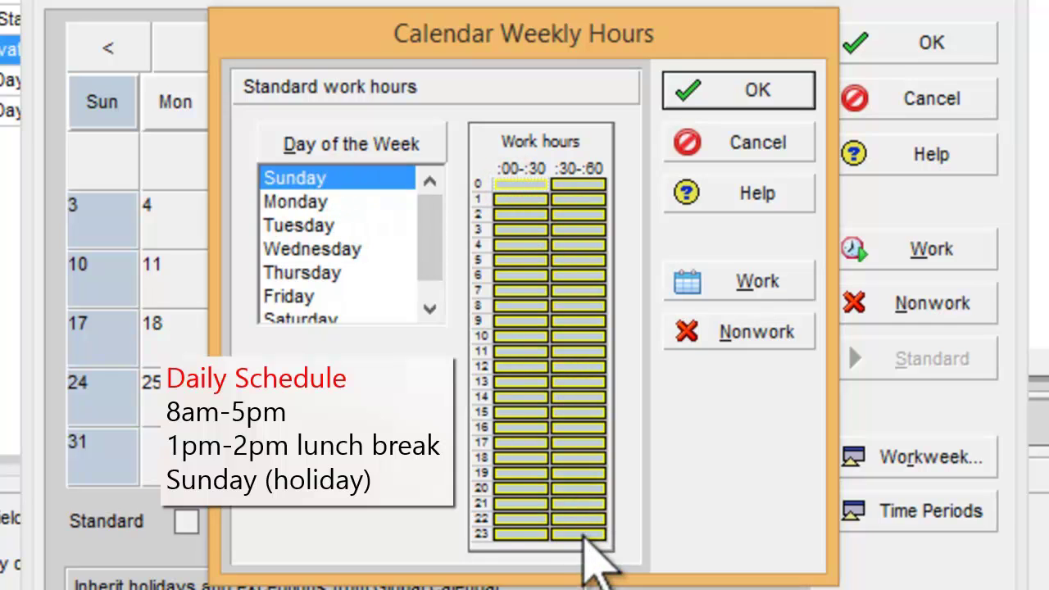
left_click(730, 332)
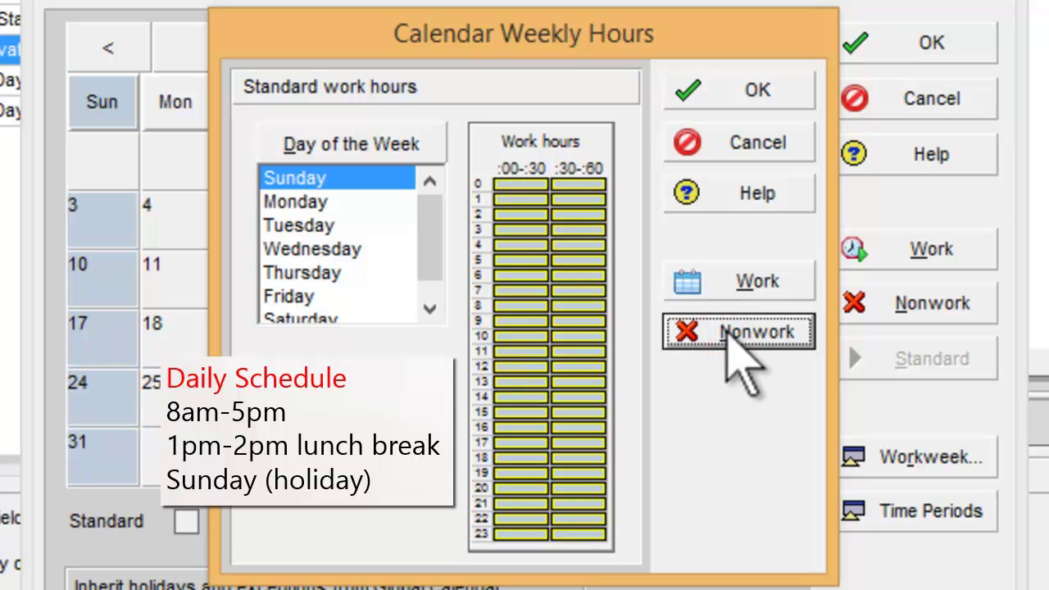
left_click(768, 94)
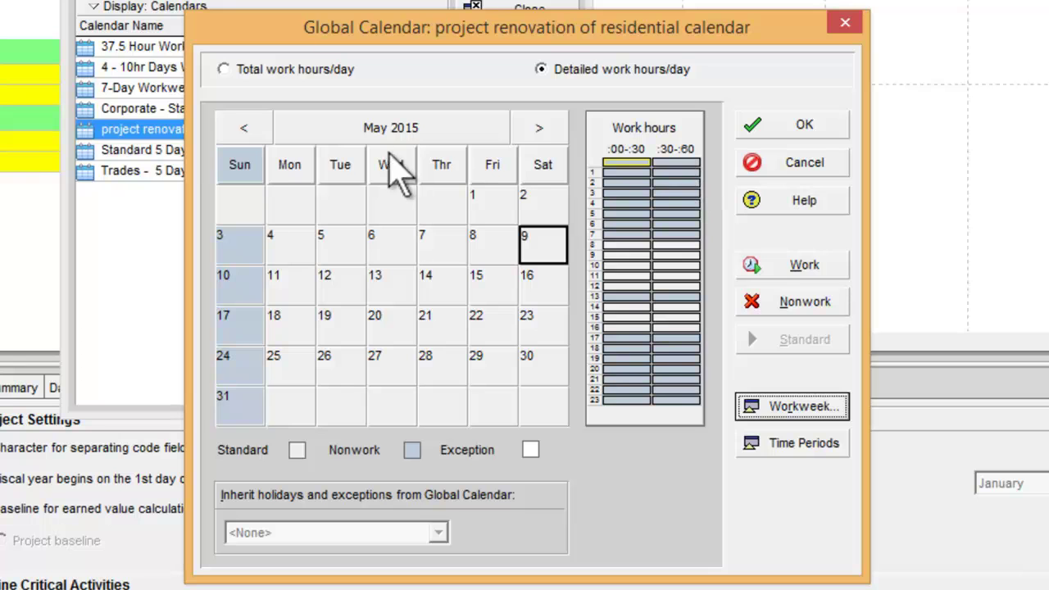
left_click(328, 283)
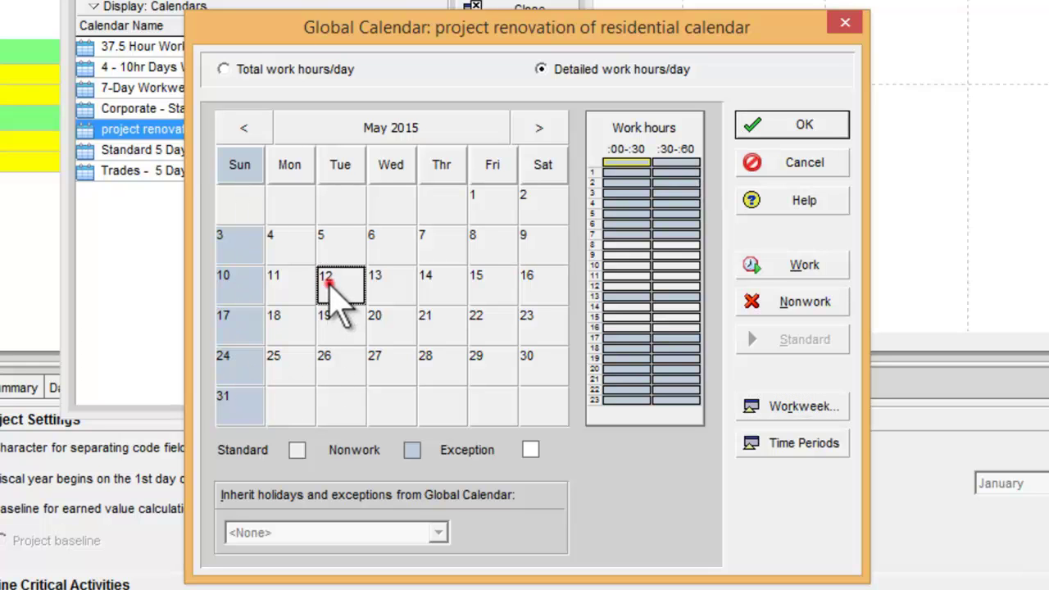
left_click(271, 70)
left_click_drag(626, 159, 581, 188)
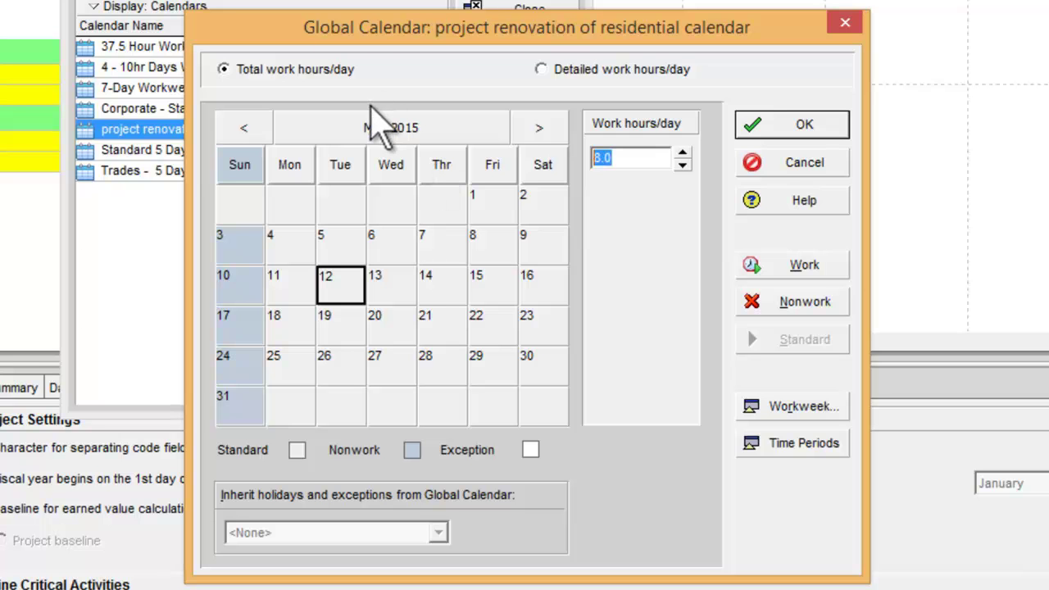
Mark July 18, 2015 as a nonworking holiday
left_click(538, 129)
left_click(537, 129)
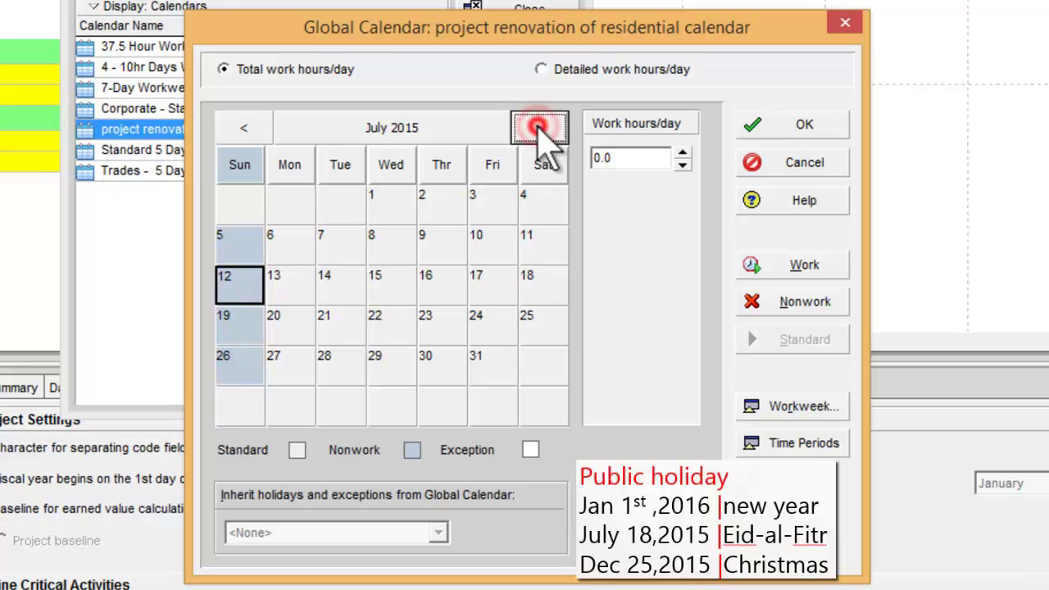
left_click(533, 285)
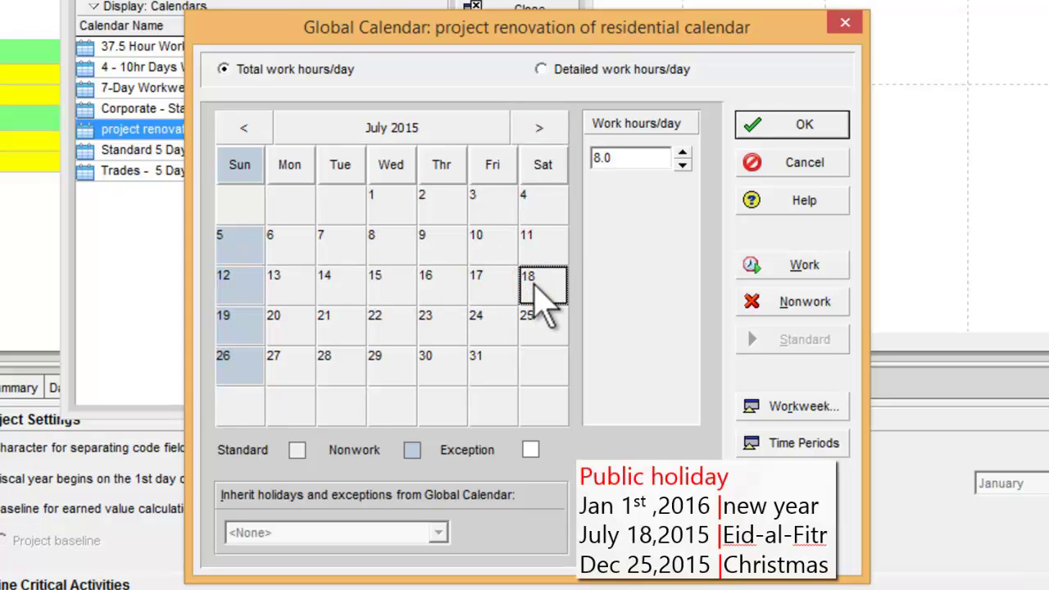
left_click(789, 303)
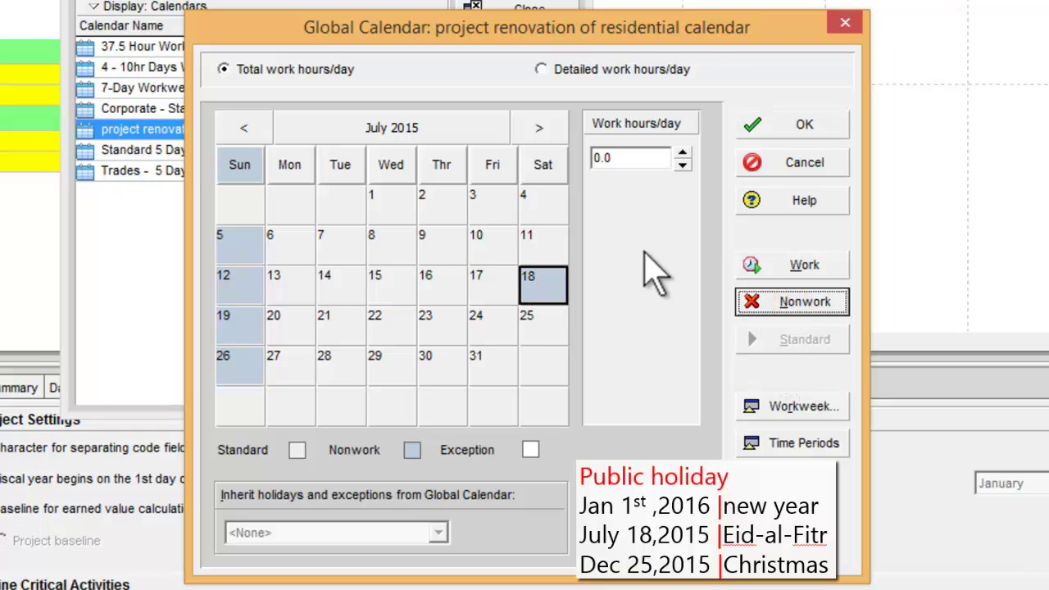
Mark December 25, 2015 and January 1, 2016 as nonworking holidays
left_click(539, 128)
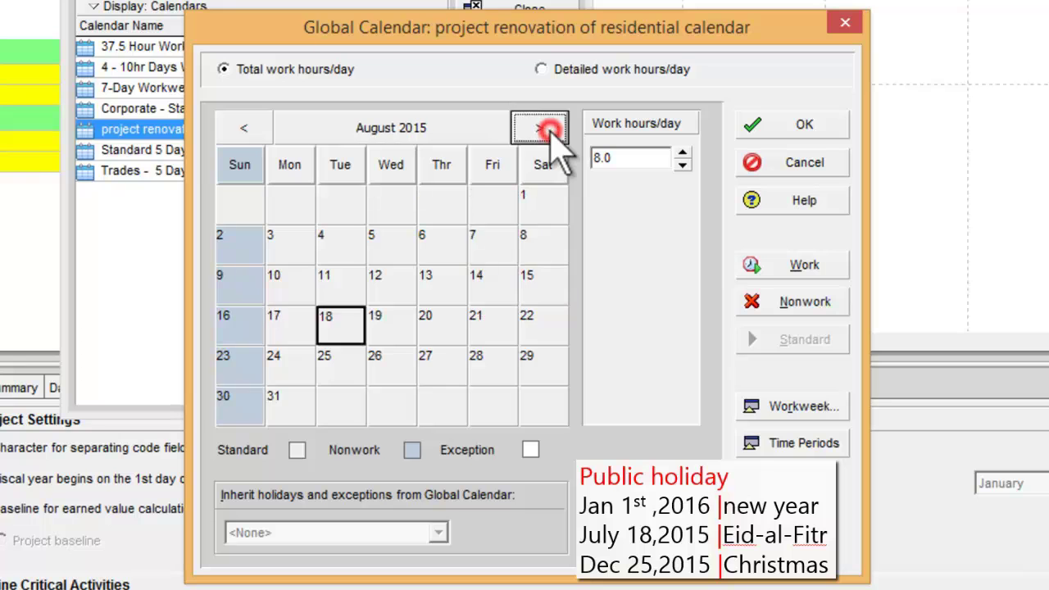
left_click(539, 128)
left_click(539, 128)
left_click(540, 128)
left_click(540, 127)
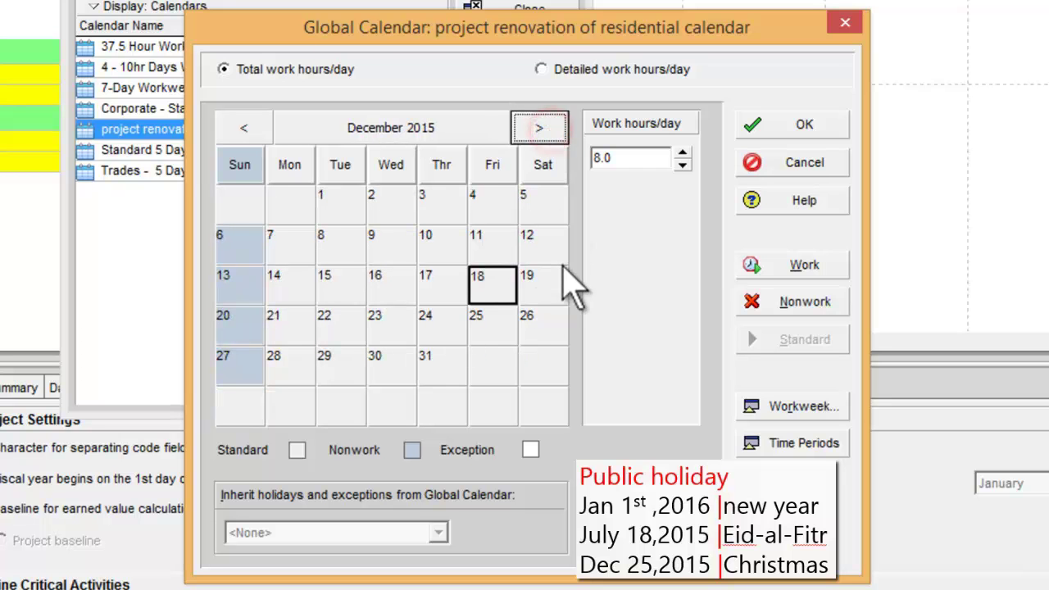
left_click(487, 323)
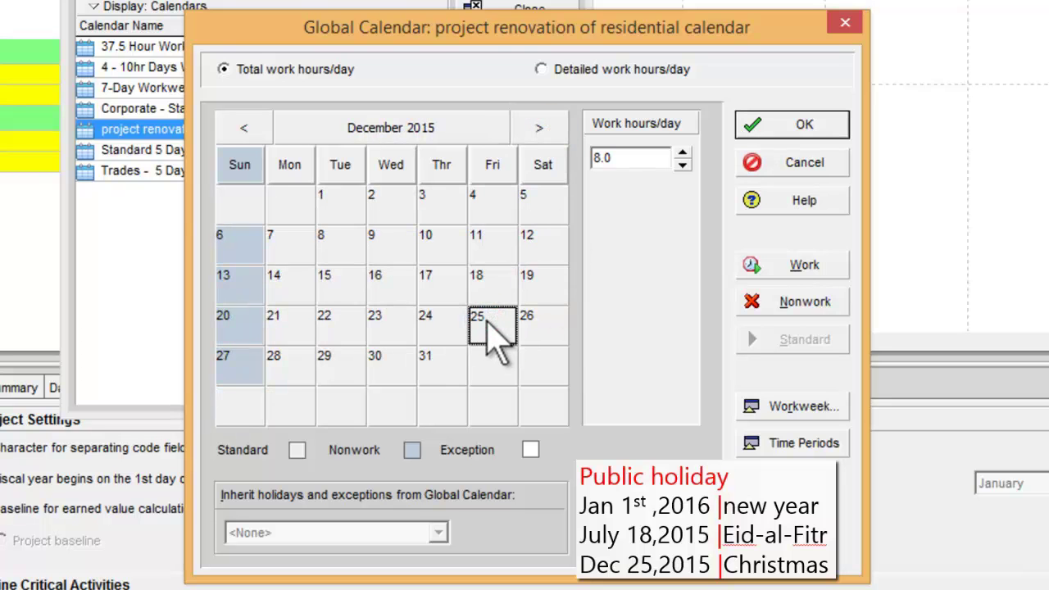
left_click(783, 302)
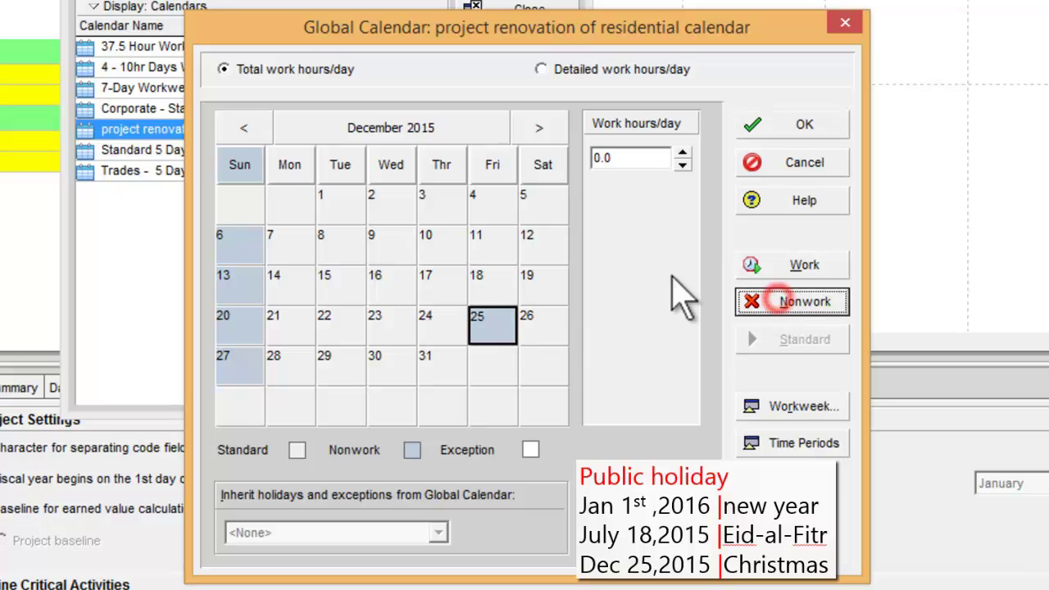
left_click(540, 128)
left_click(478, 199)
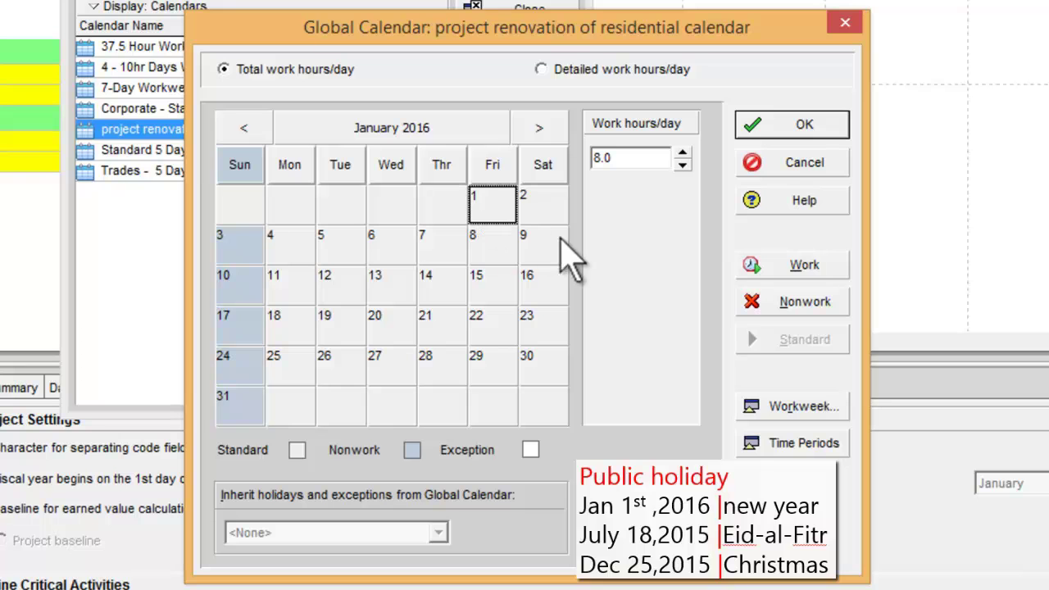
left_click(769, 303)
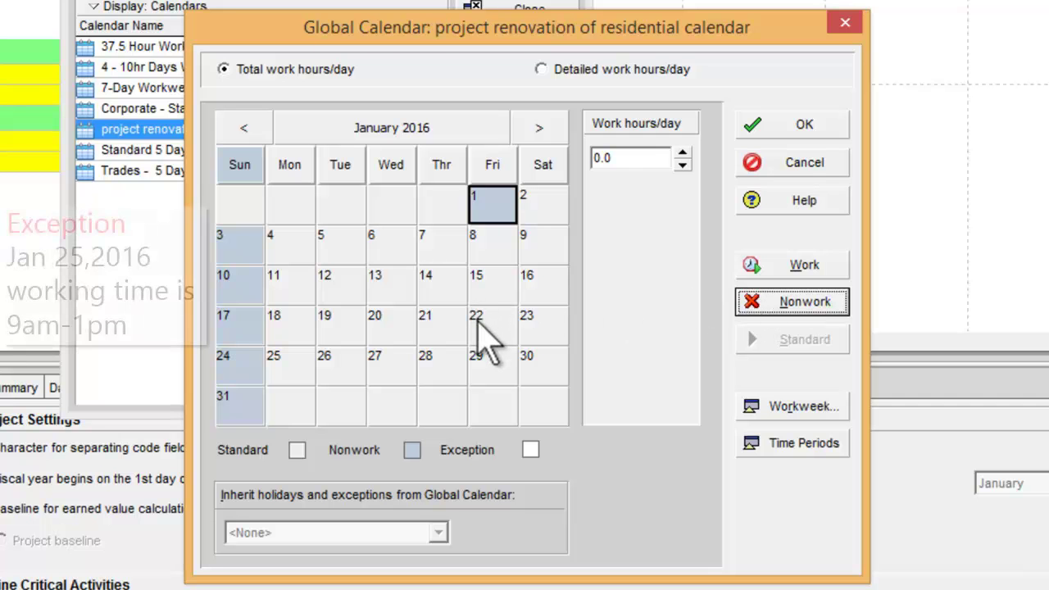
left_click(293, 361)
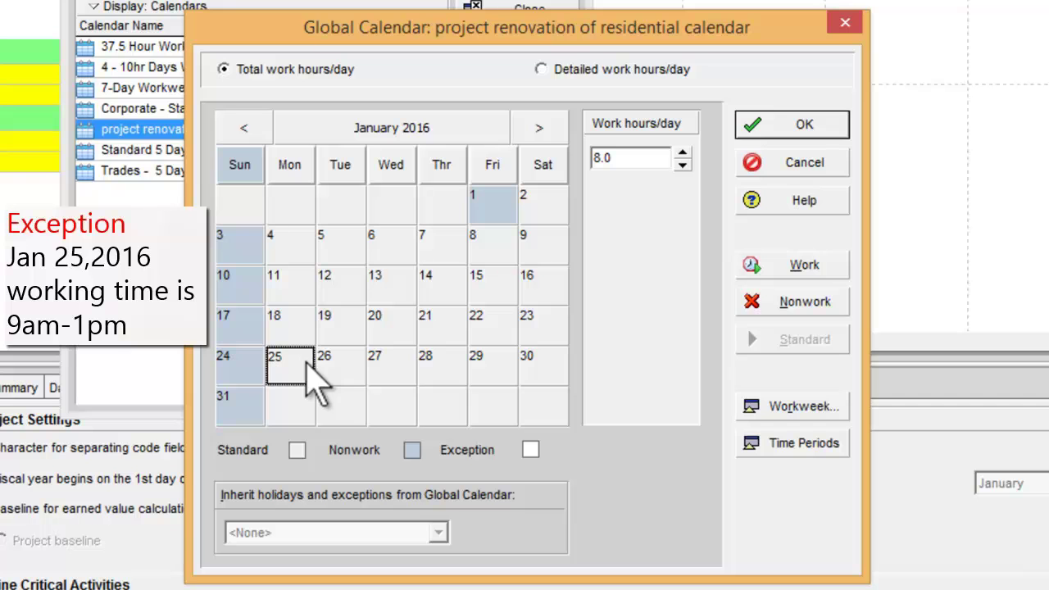
On January 25, 2016 set hour 8 and hours 14–16 nonworking, leaving 9am–1pm work
key("Tab")
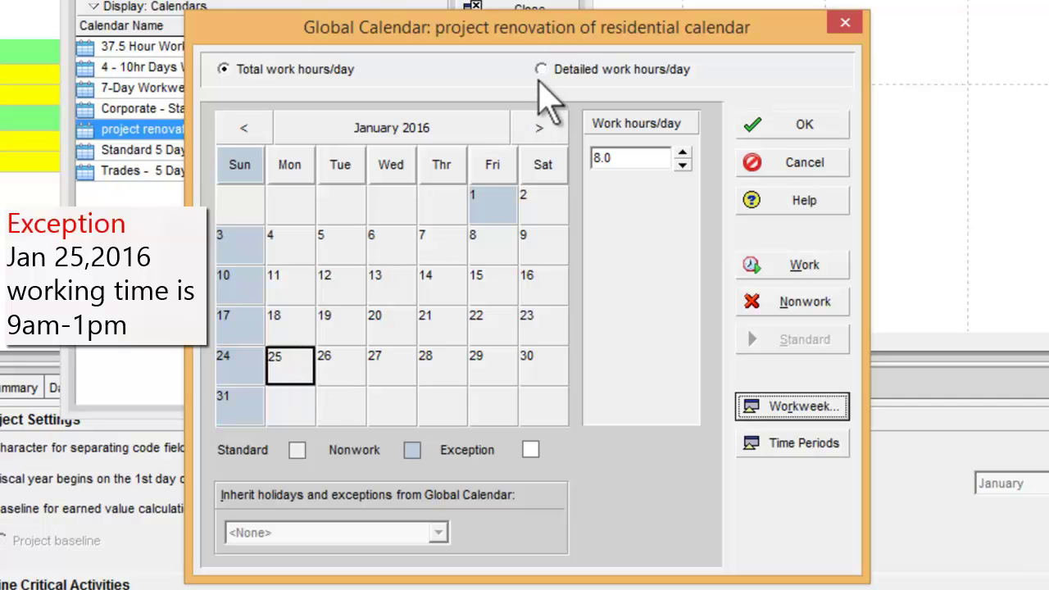
left_click(542, 70)
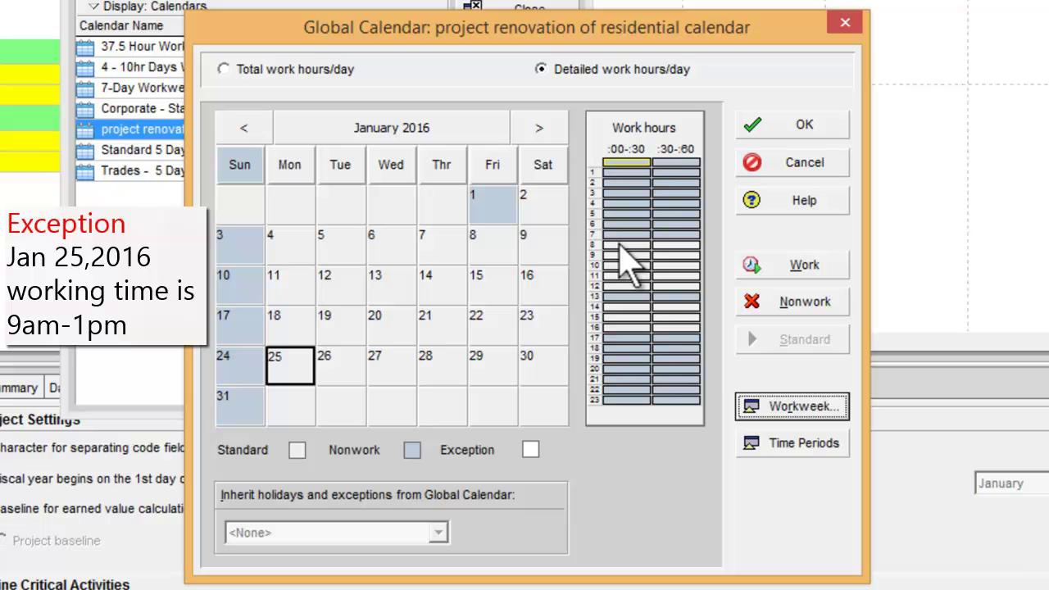
left_click_drag(621, 247, 681, 283)
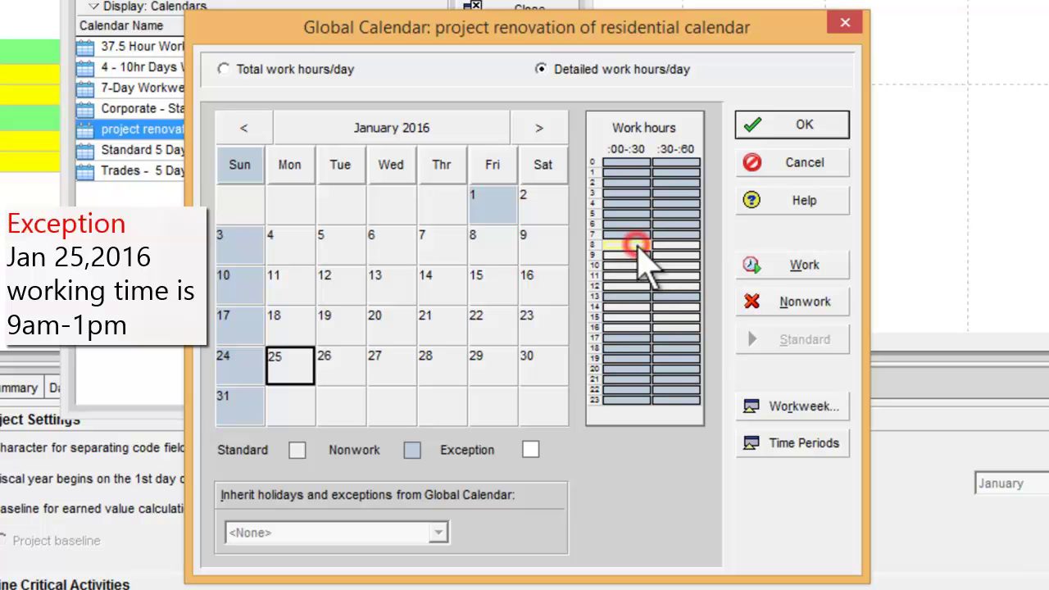
left_click_drag(637, 246, 683, 245)
left_click(805, 302)
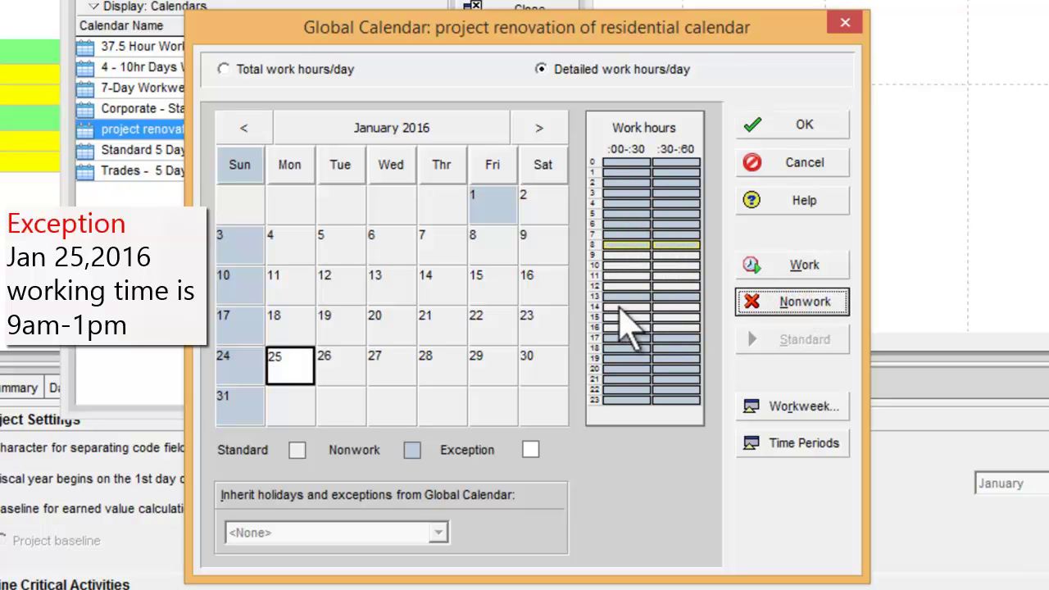
left_click_drag(621, 309, 697, 347)
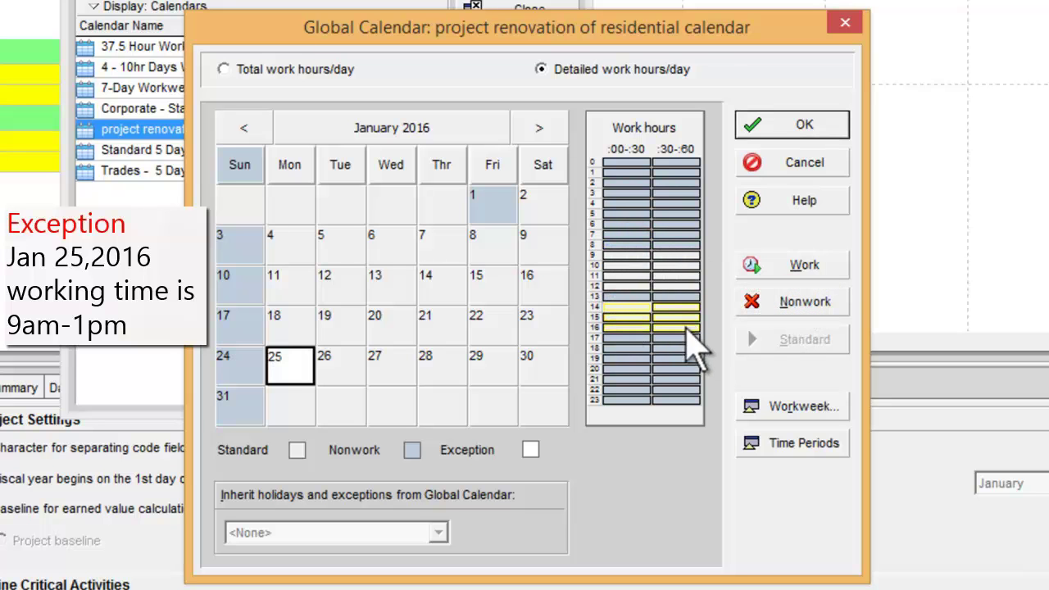
left_click(802, 304)
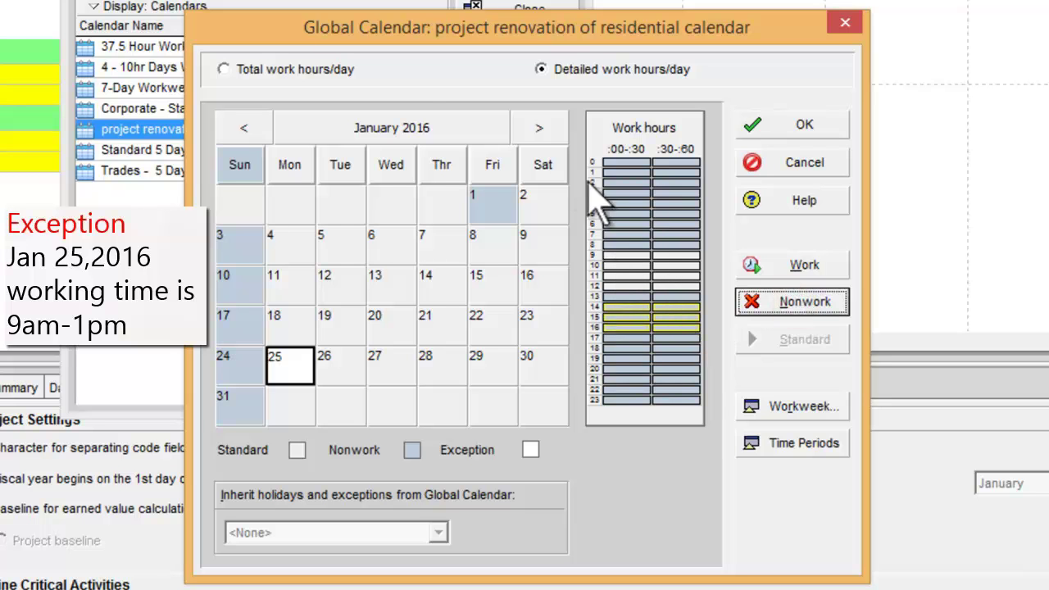
left_click(427, 327)
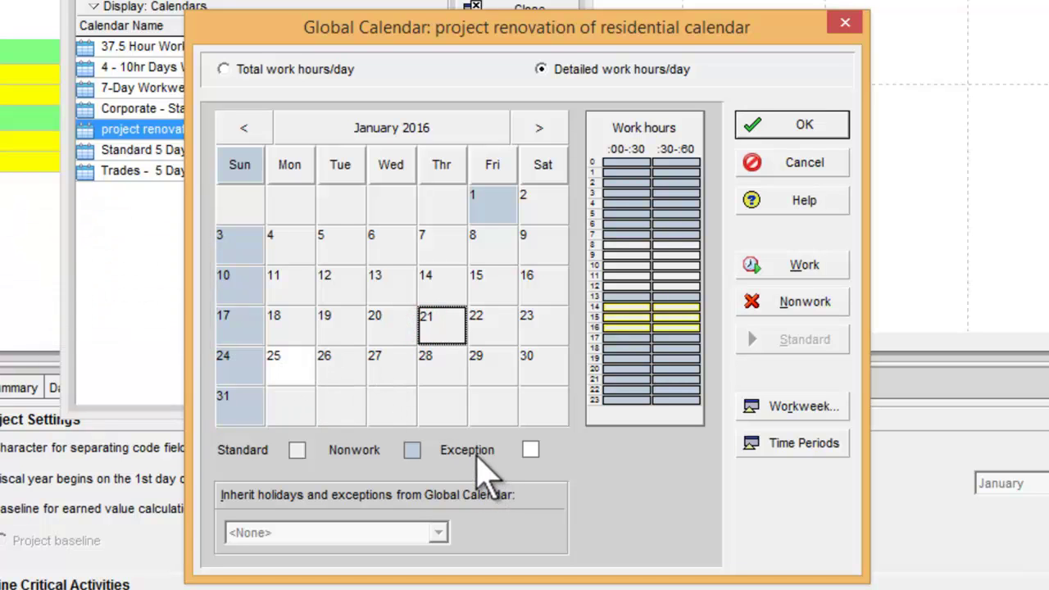
left_click(225, 70)
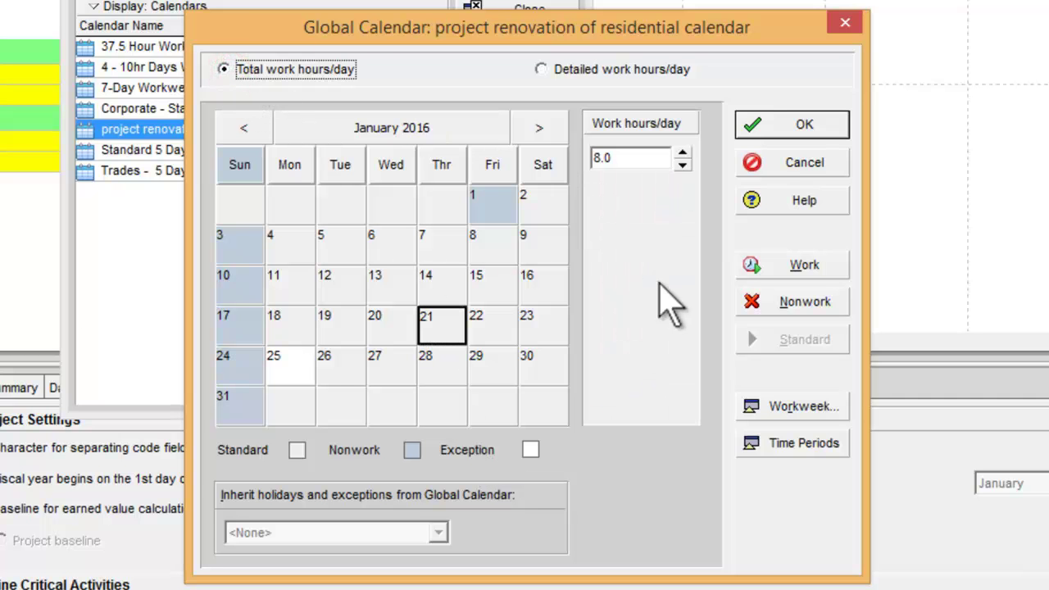
In Time Periods, enter 8 hours/day, 48/week, 208/month and 2496/year and confirm
left_click(761, 451)
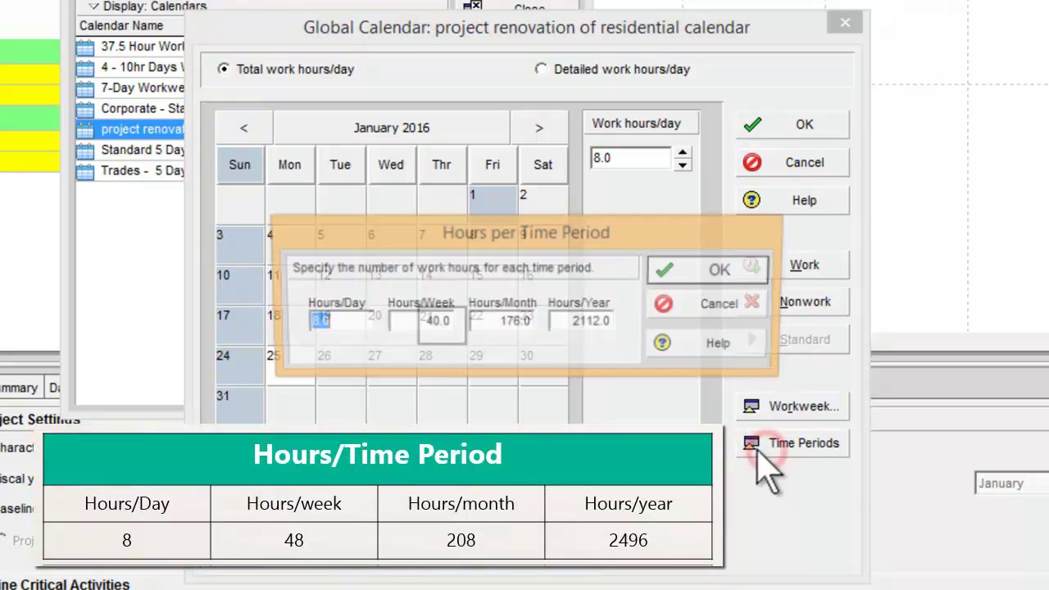
left_click_drag(321, 322, 285, 320)
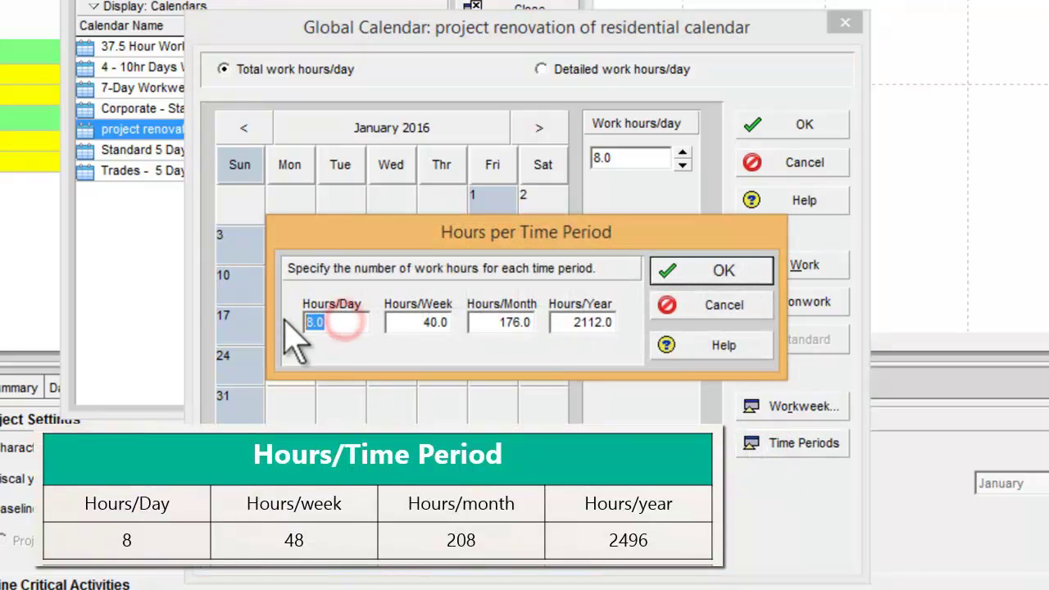
type("8")
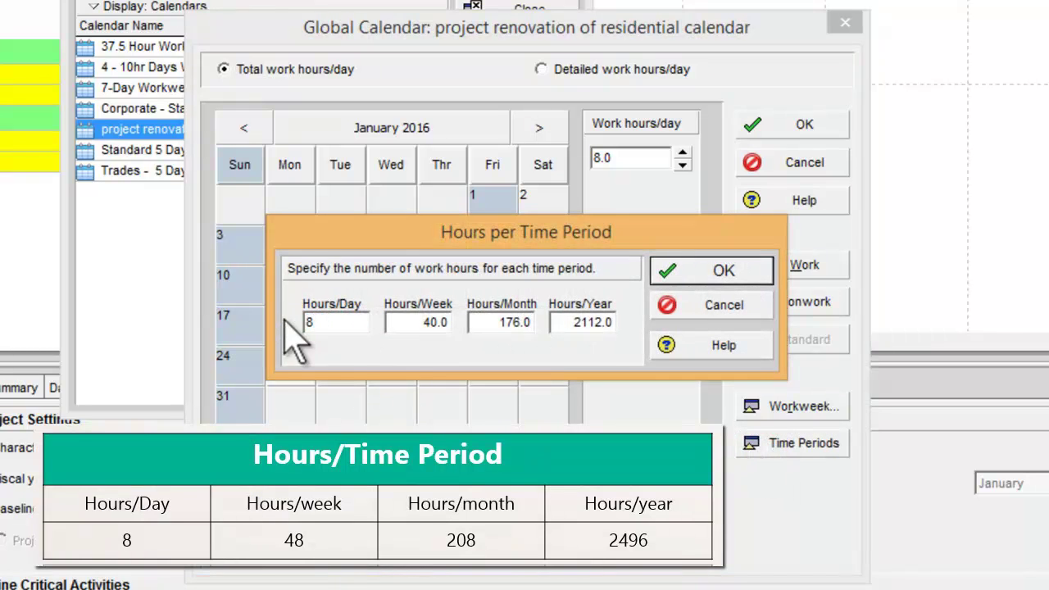
left_click(442, 327)
key("shift+Home")
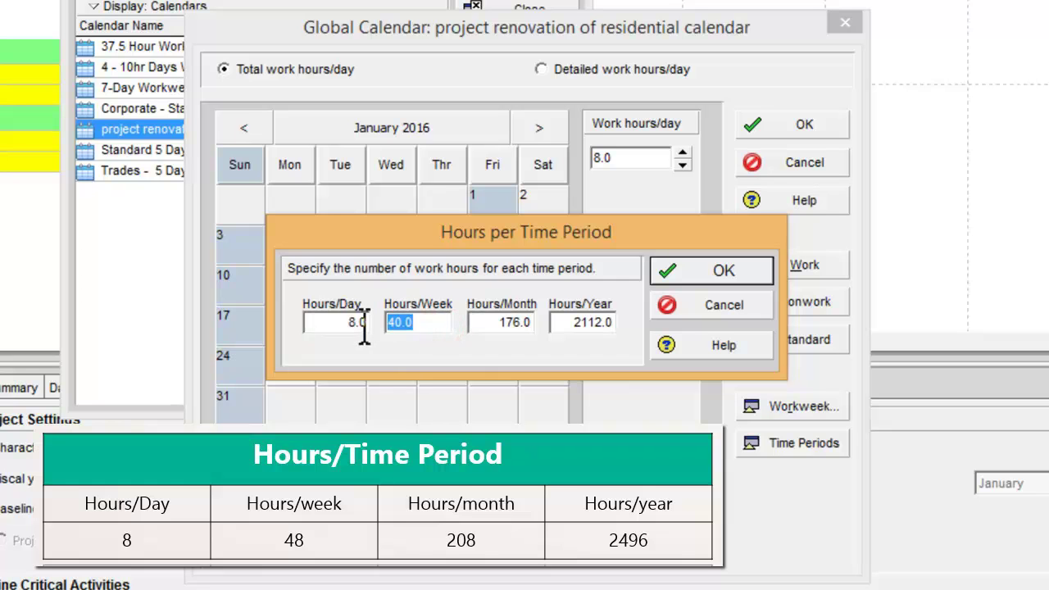
type("48")
double_click(536, 330)
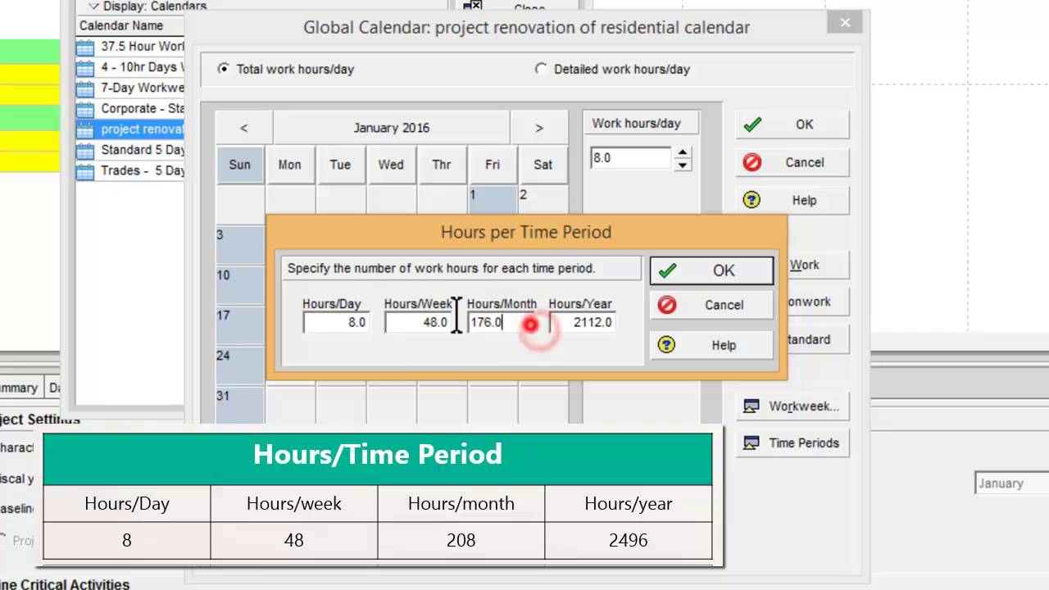
type("208")
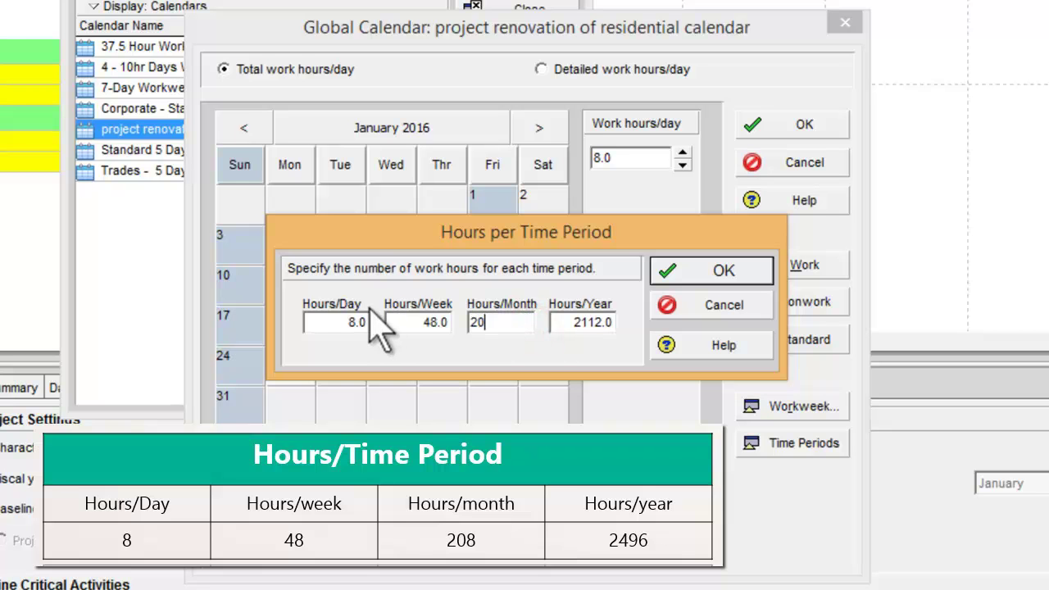
double_click(608, 322)
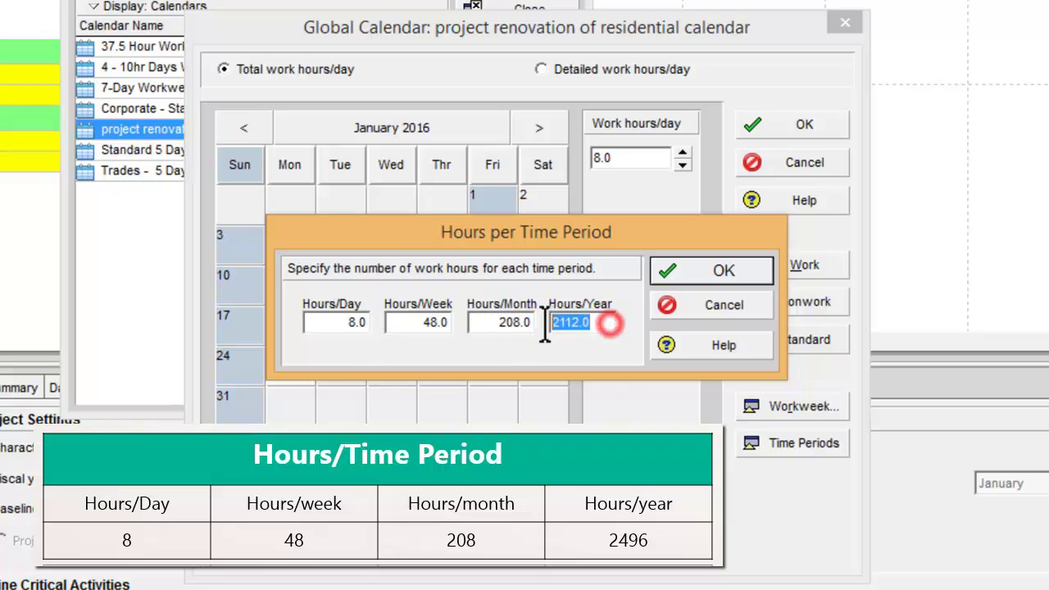
type("2")
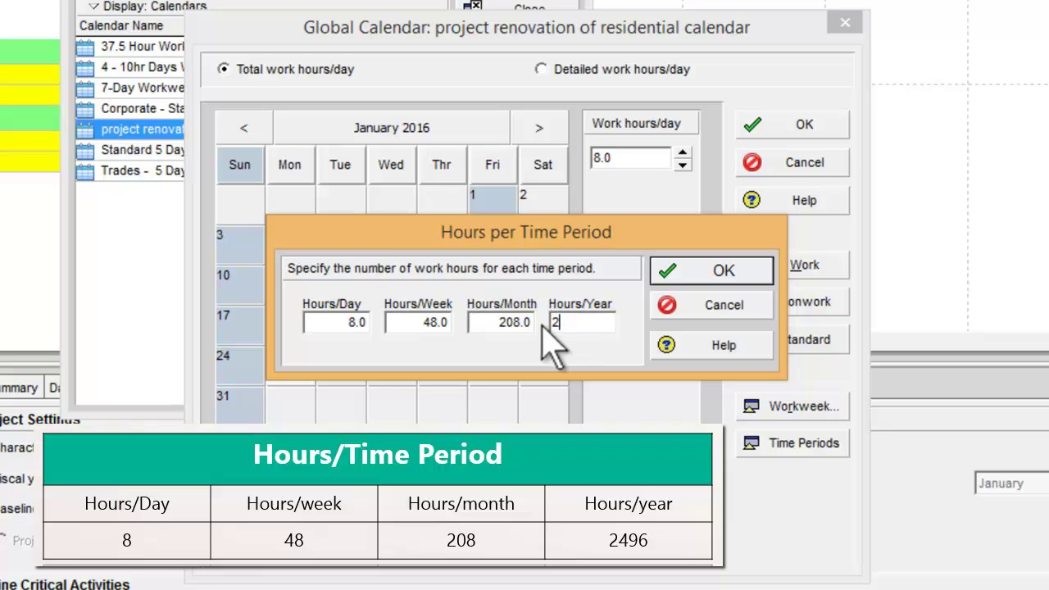
type("496")
left_click(726, 271)
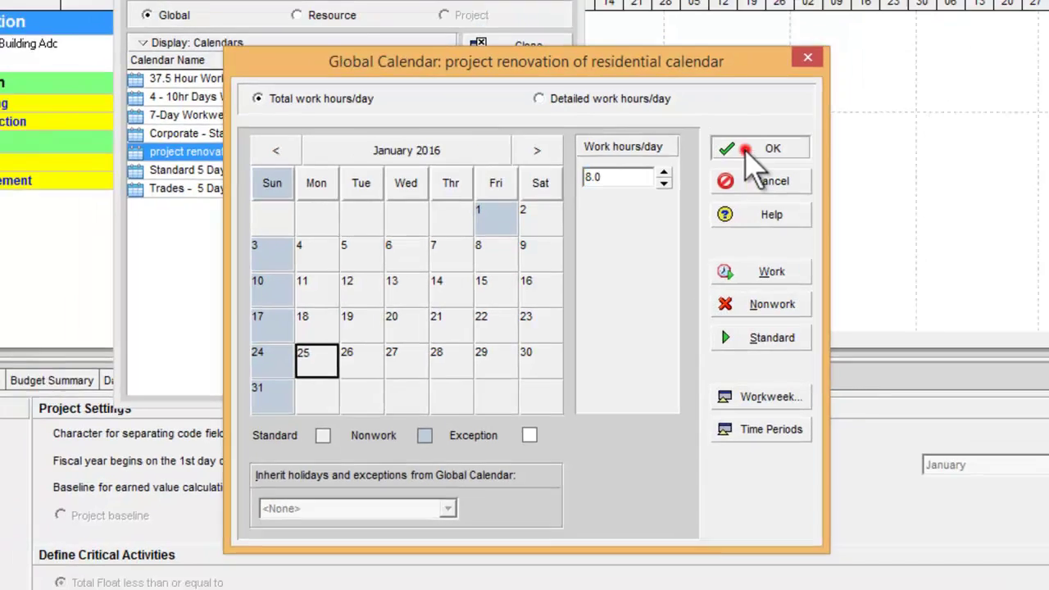
Save the renovation calendar and close the Calendars list
left_click(783, 131)
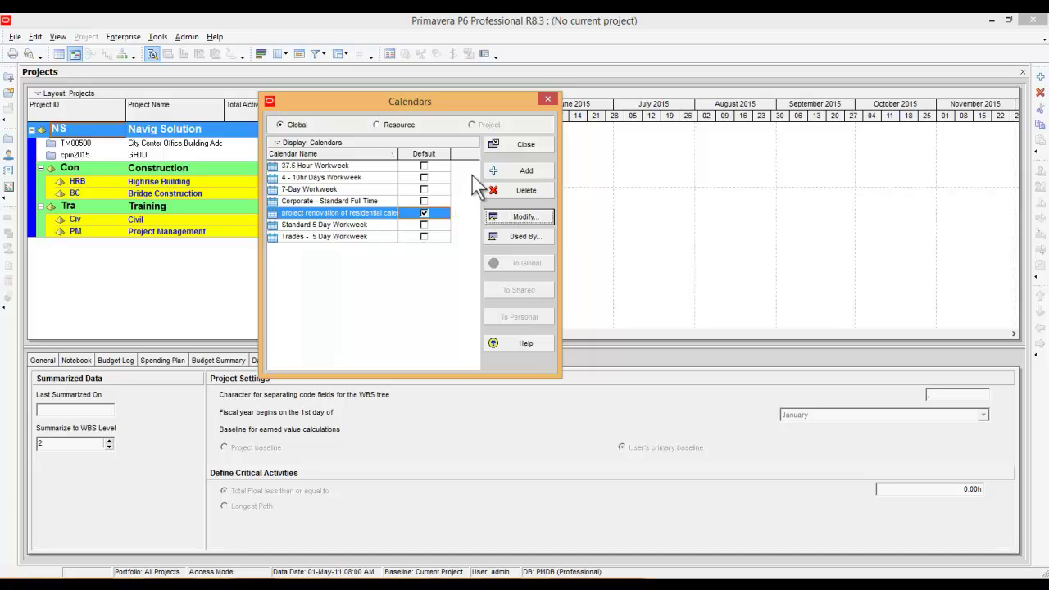
left_click(523, 146)
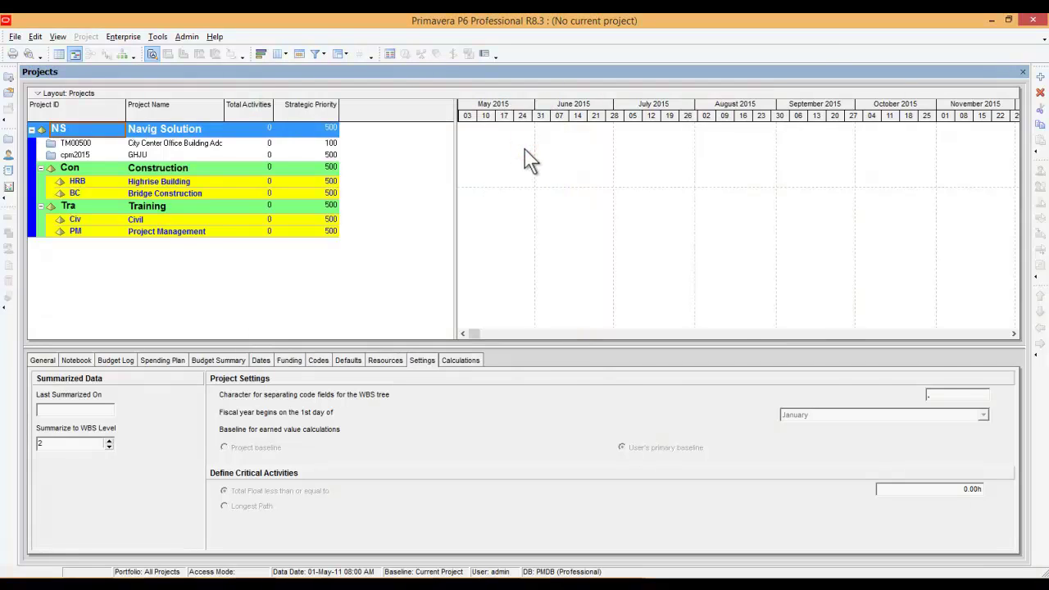